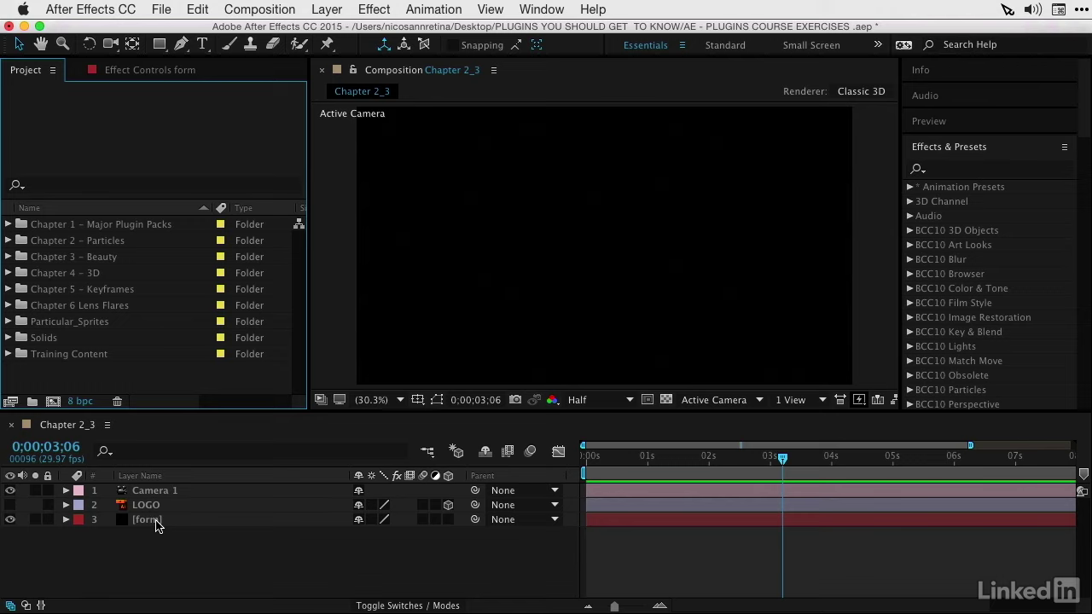
Search 'form' in Effects & Presets and drop Trapcode Form onto the form layer.
key(super+5)
text(form)
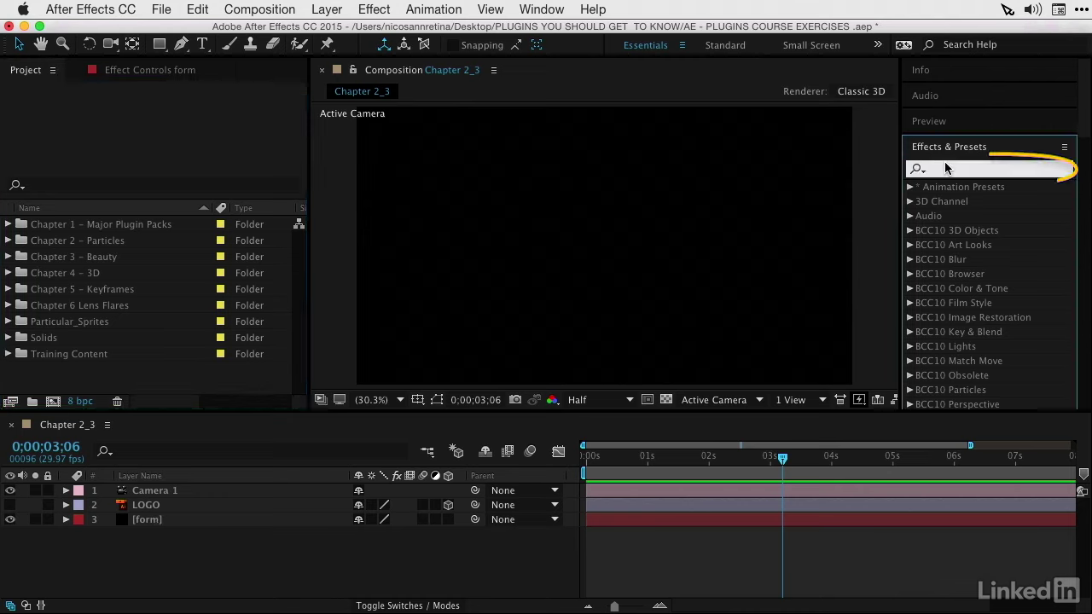
scroll(985, 269, down, 10)
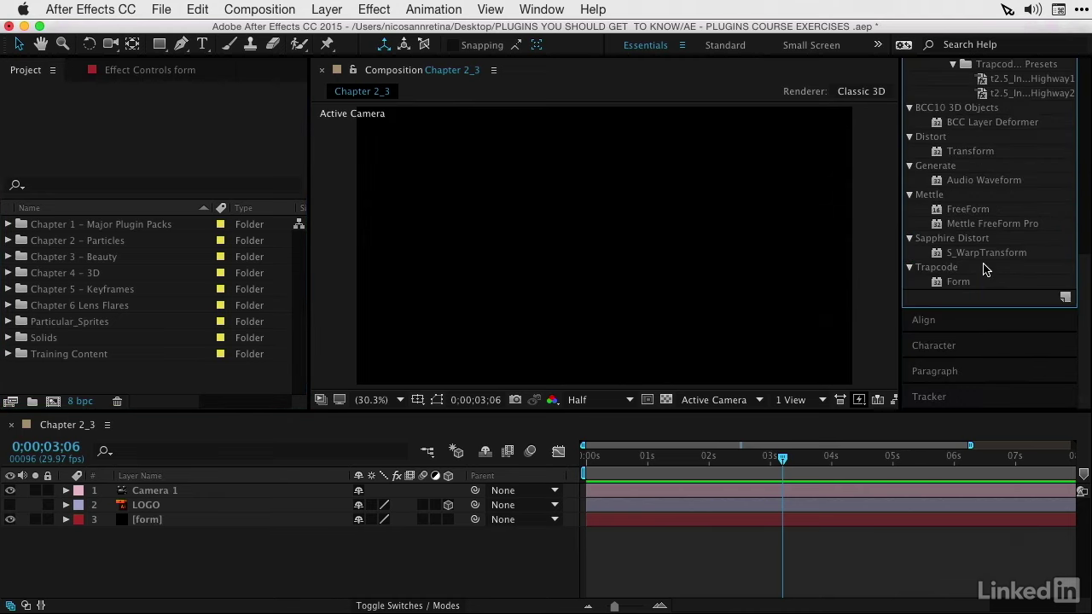
mouse_move(959, 281)
mouse_down()
mouse_move(955, 293)
mouse_move(946, 279)
mouse_move(161, 521)
mouse_up()
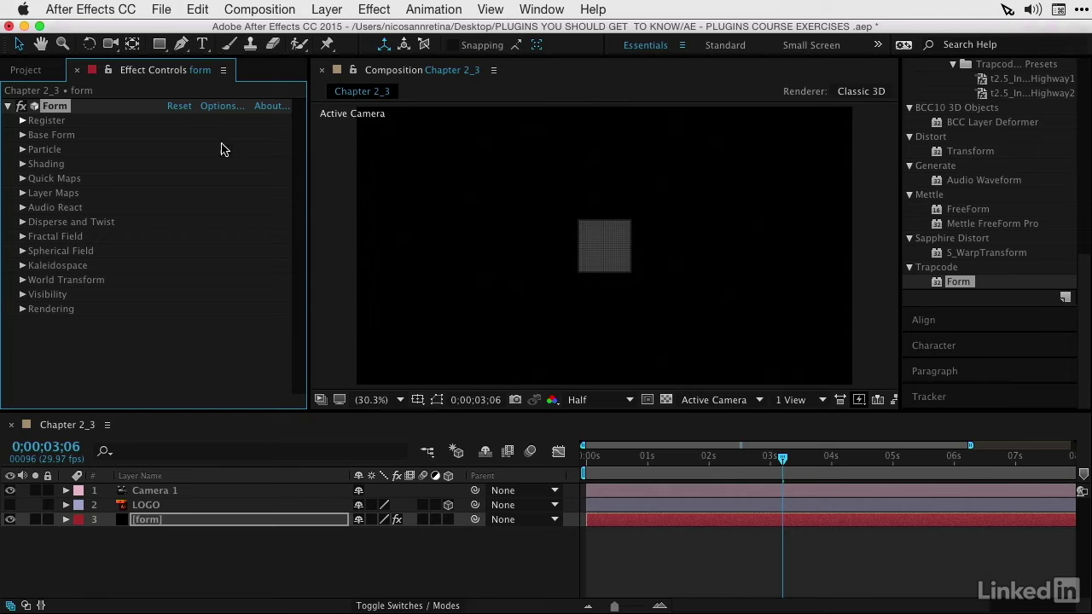
In Base Form, set Size X, Size Y and Size Z to 900.
click(22, 134)
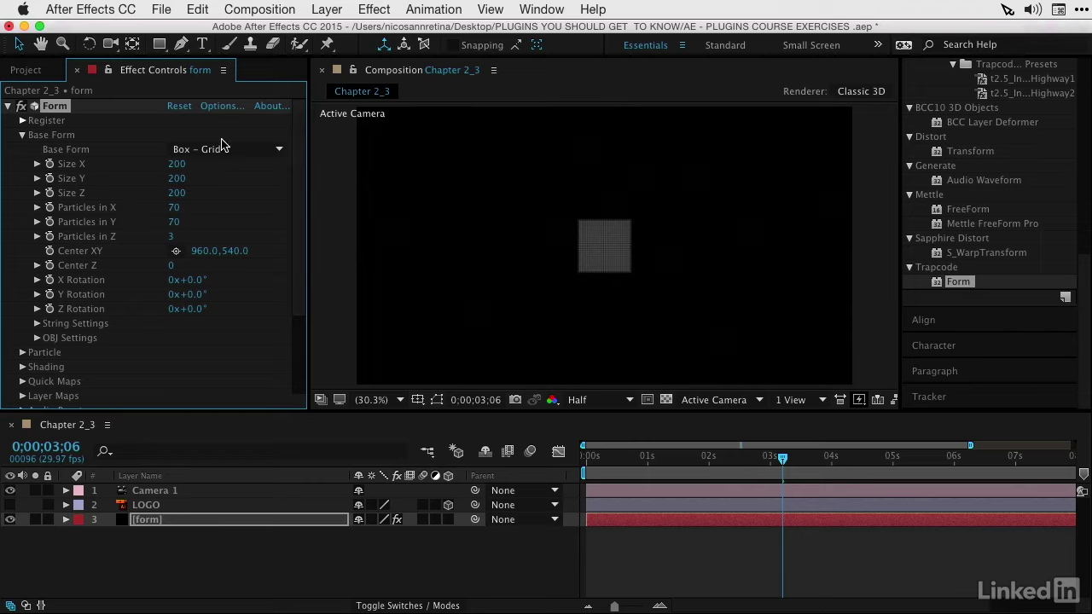
click(179, 164)
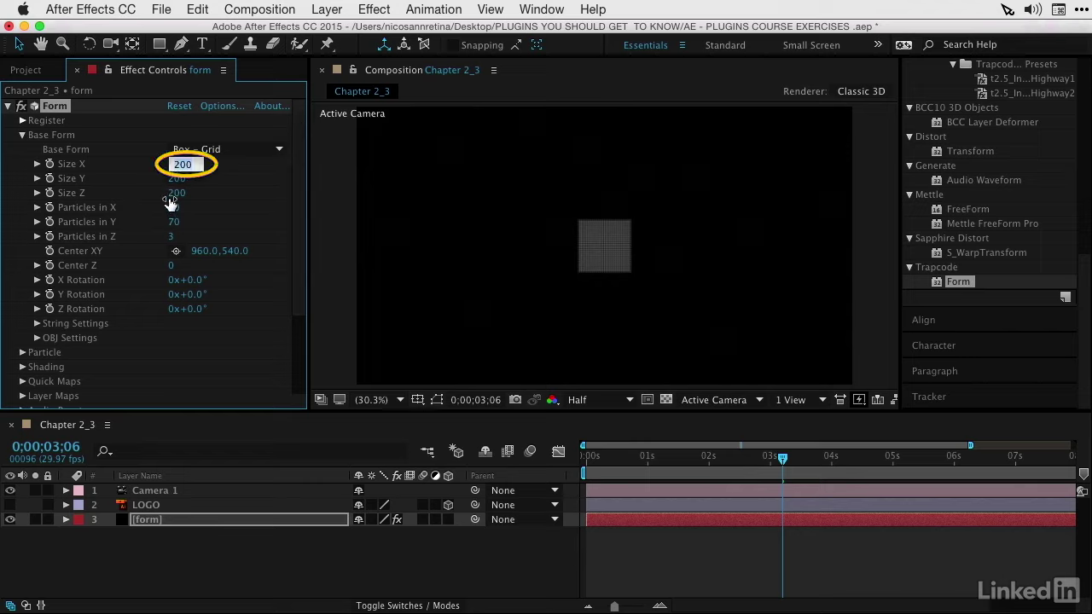
text(900)
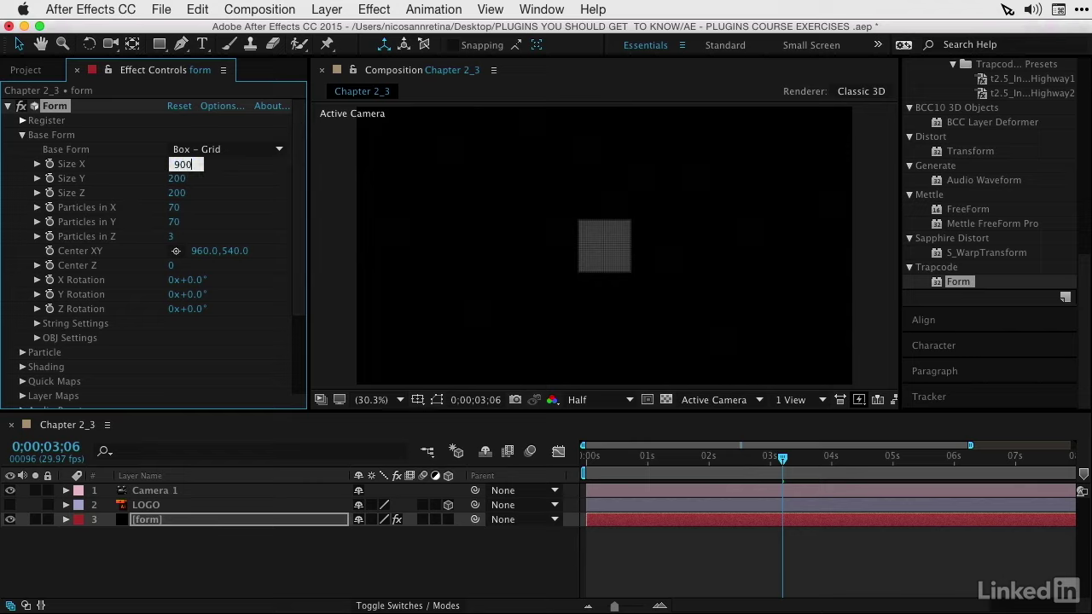
key(Tab)
text(900)
key(Tab)
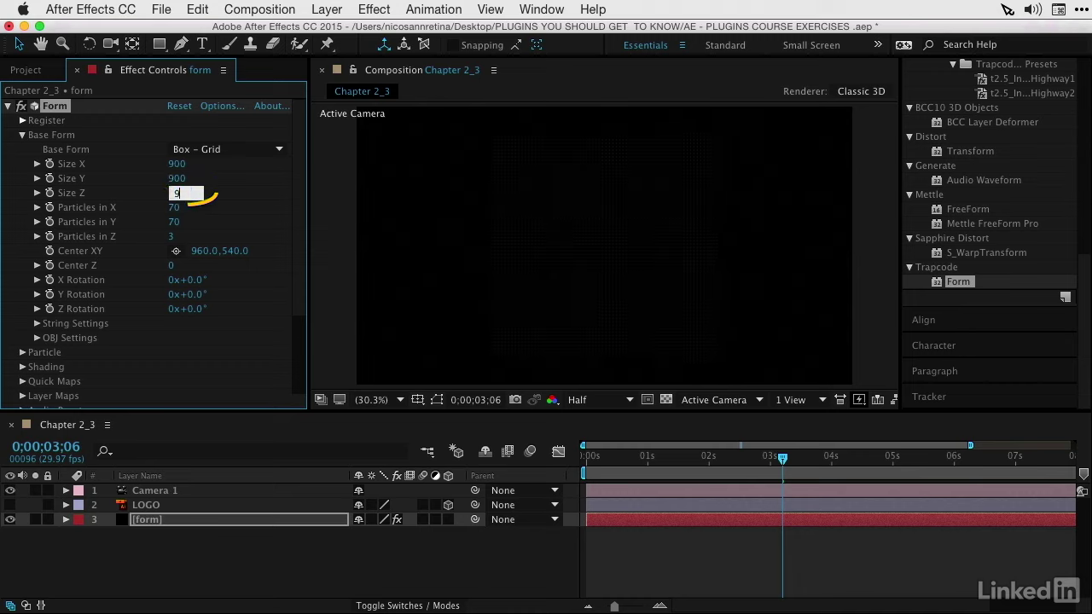
text(900)
key(Return)
Set Particles in X and Particles in Y to 300.
click(176, 209)
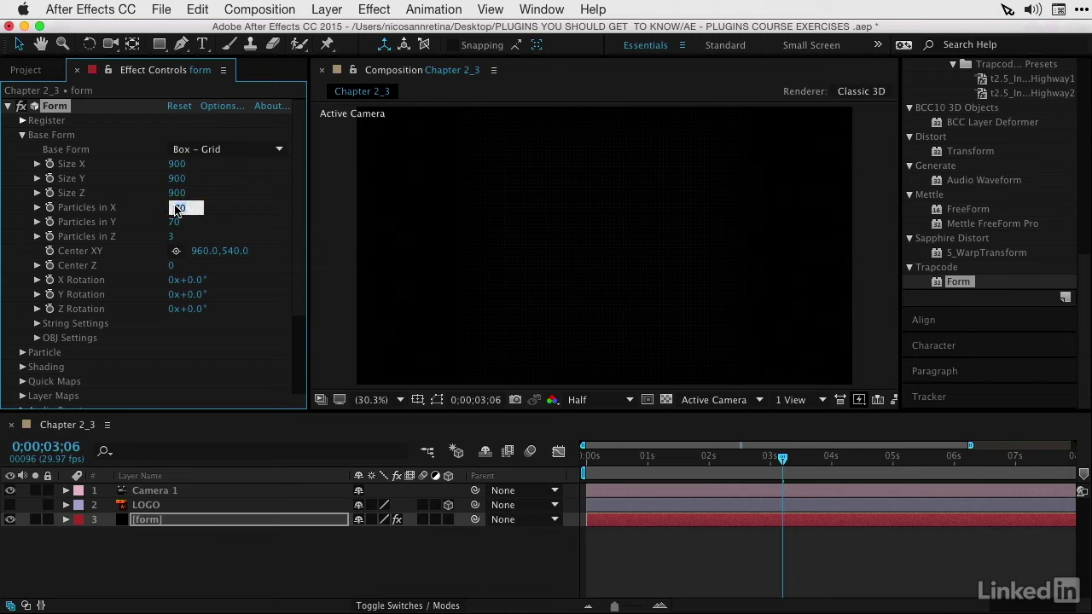
text(300)
key(Tab)
text(300)
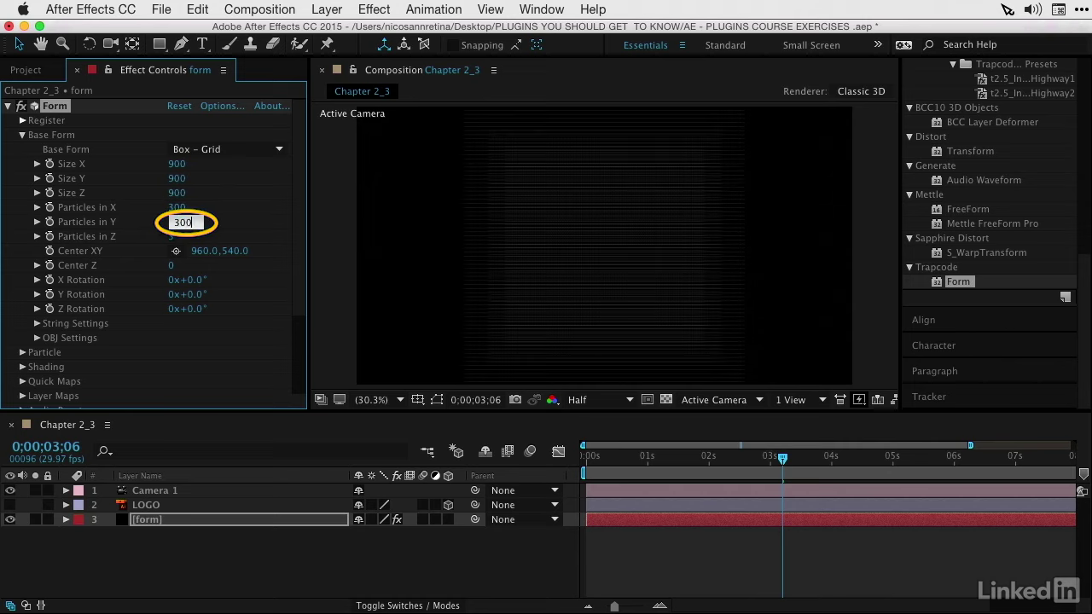
key(Return)
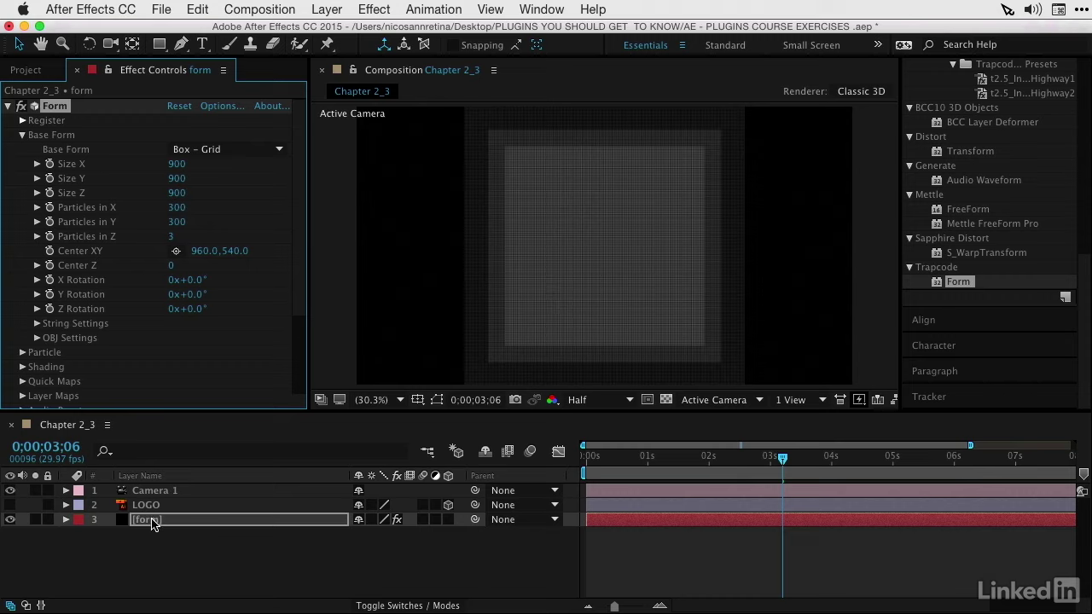
Orbit Camera 1 and pull it back to see the particle planes at an angle, then reselect the form layer.
click(153, 490)
key(c)
drag(452, 261, 418, 270)
key(c)
key(c)
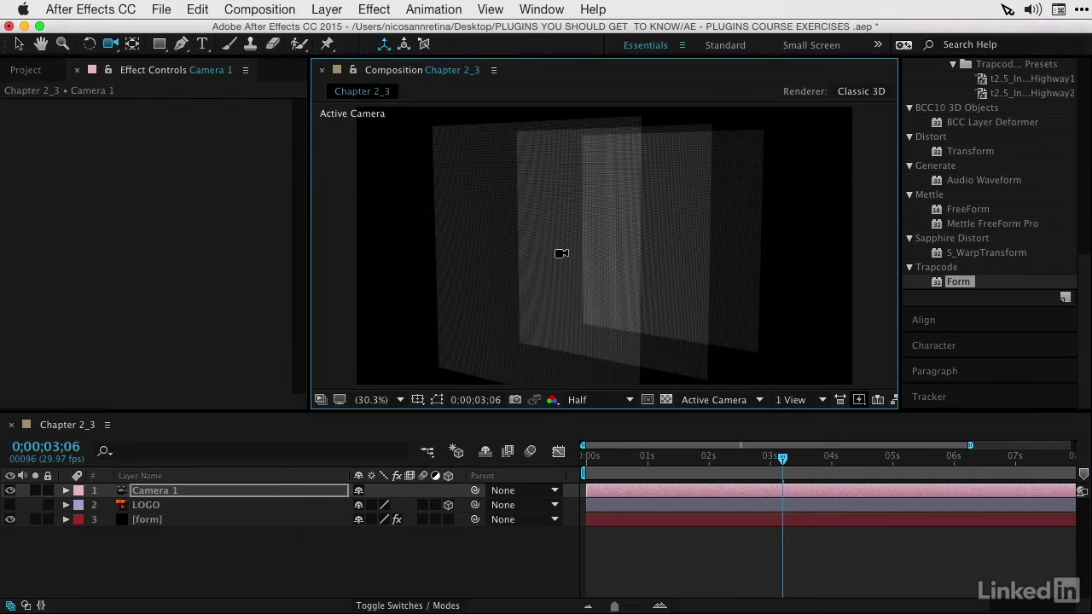
key(c)
drag(560, 252, 551, 393)
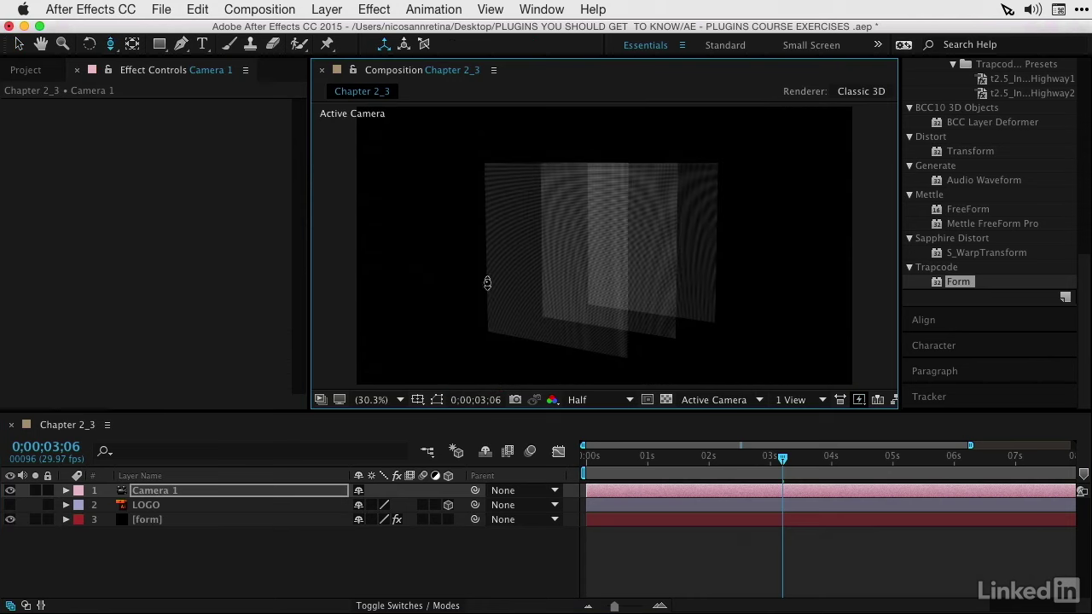
click(161, 520)
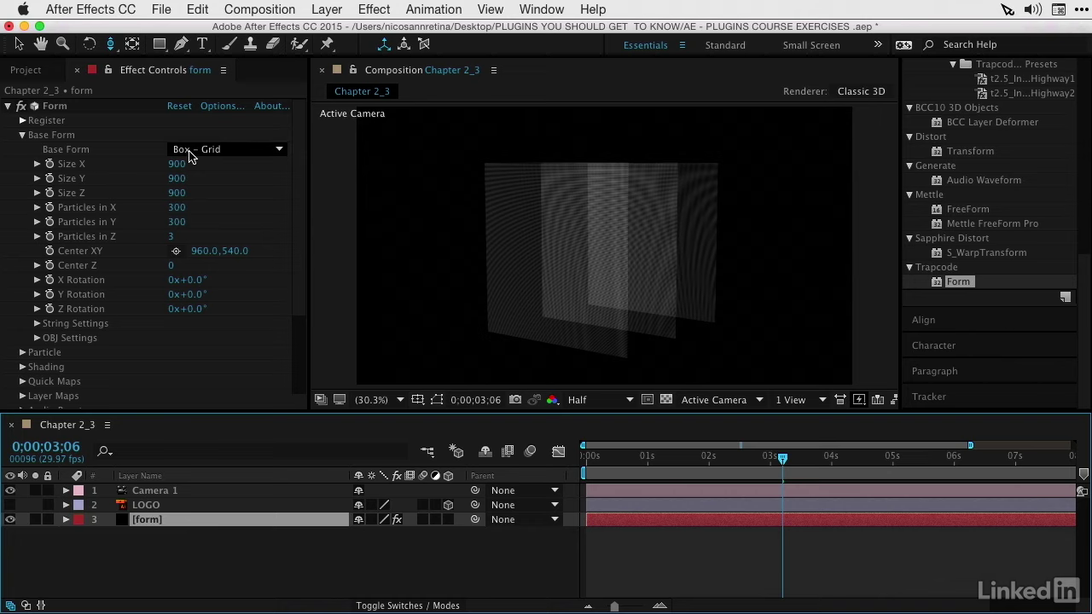
click(189, 154)
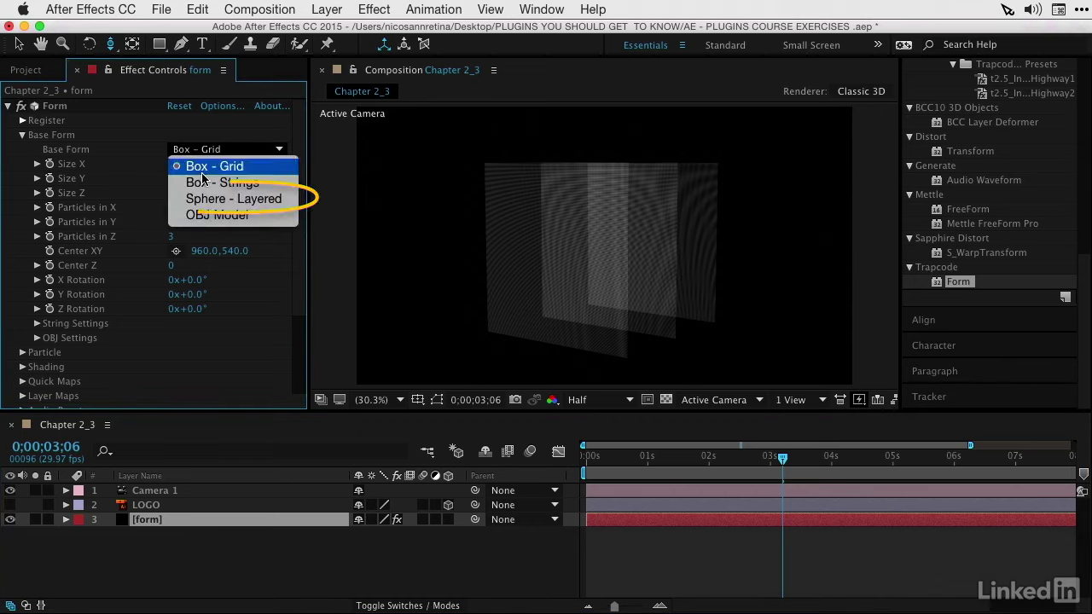
click(205, 196)
click(194, 154)
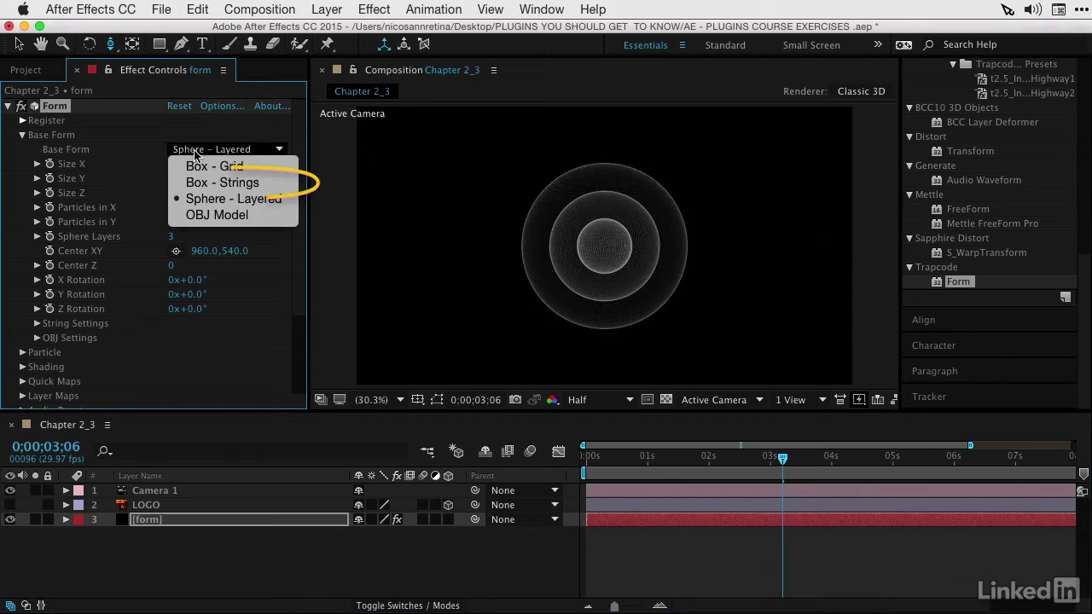
click(201, 179)
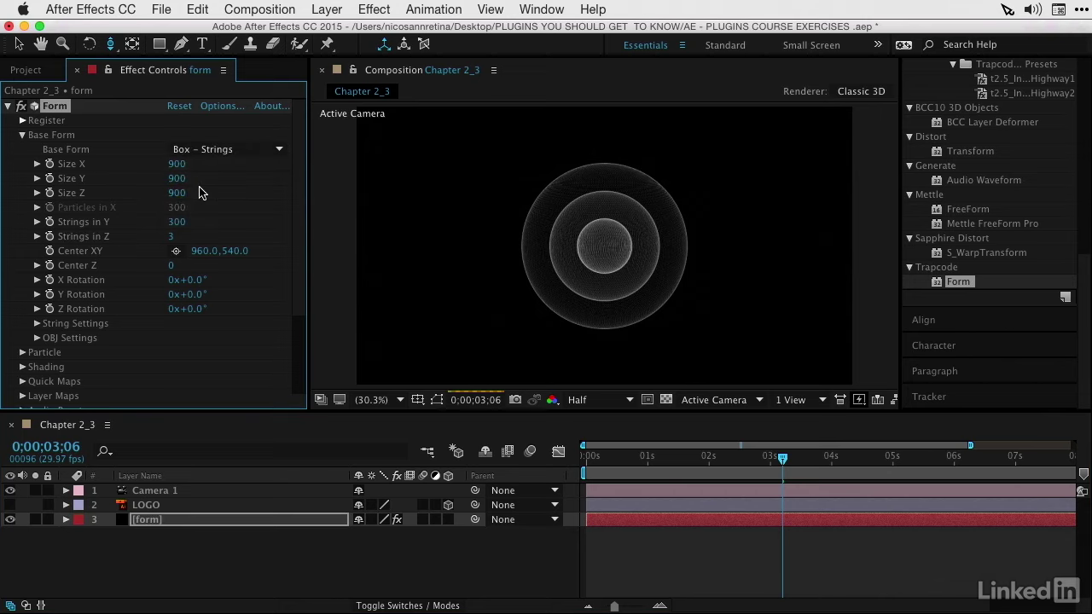
click(235, 151)
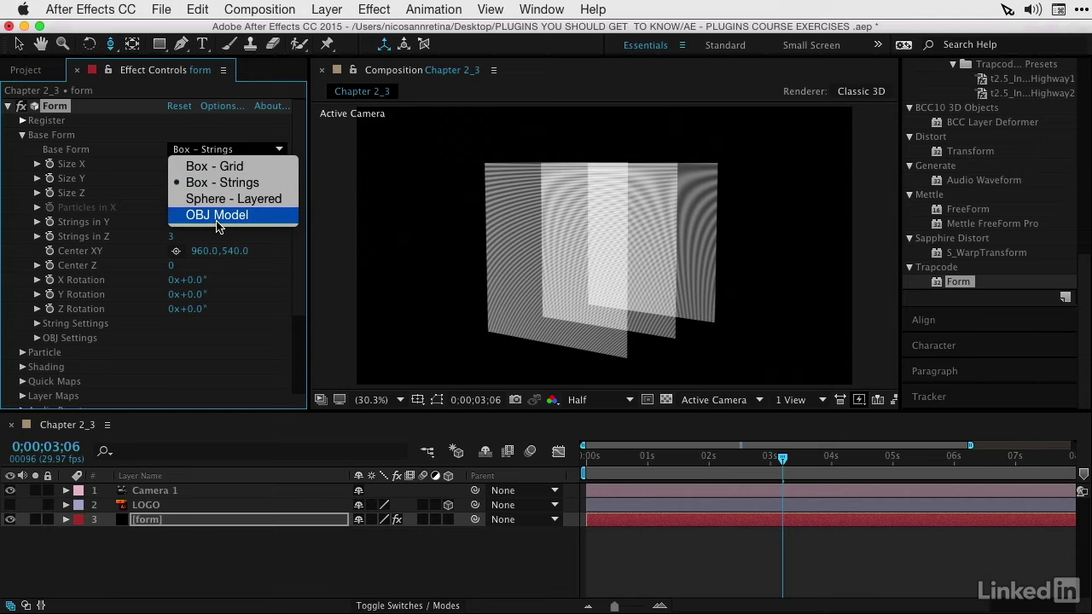
click(227, 166)
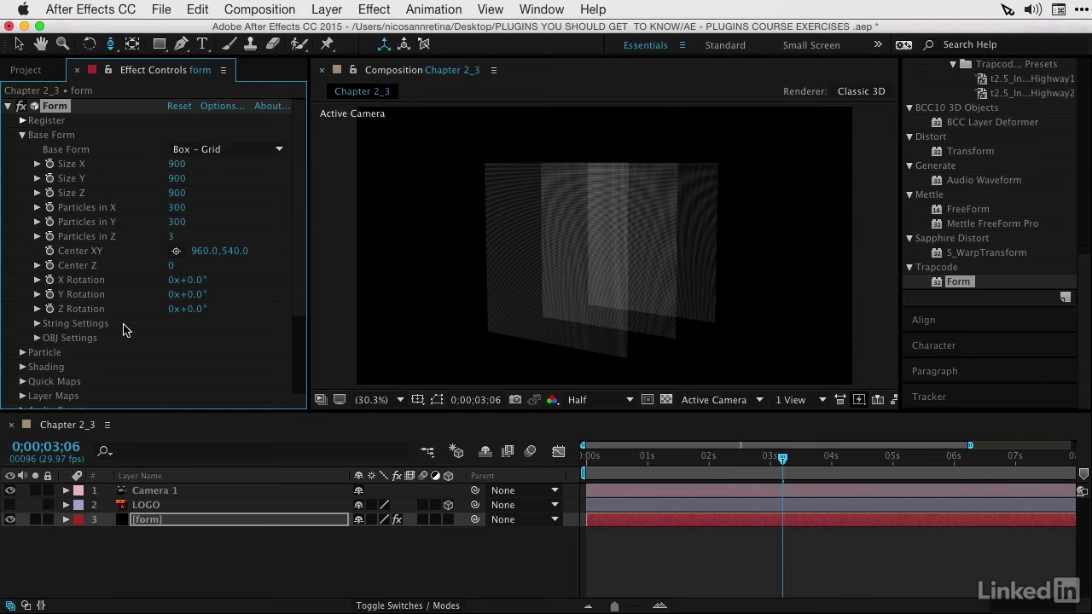
Set Form's Particle Type to Glow Sphere (No DOF) in the Particle group.
click(23, 136)
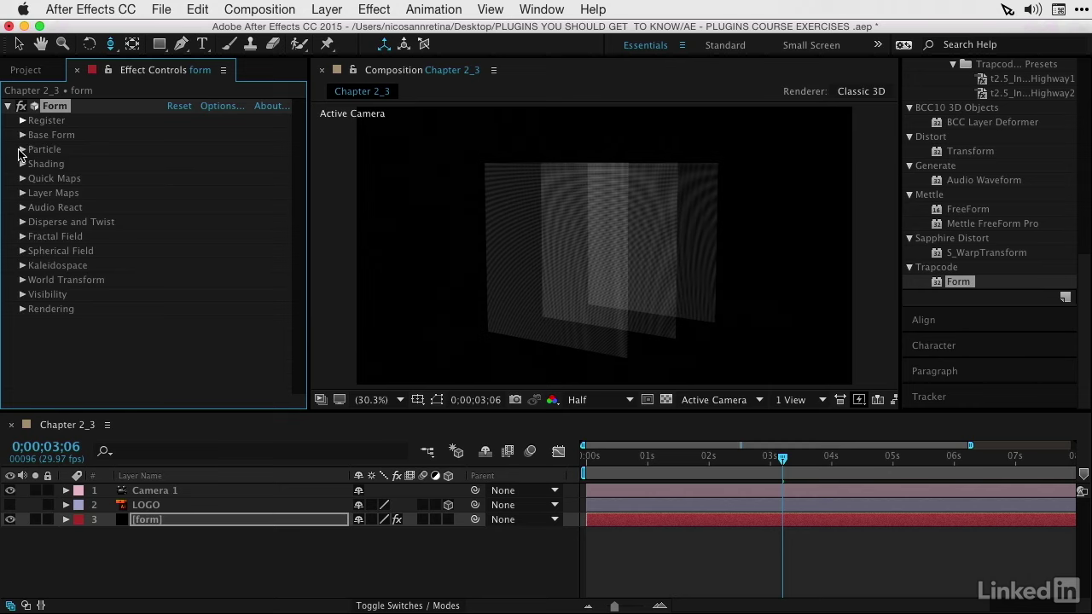
click(22, 151)
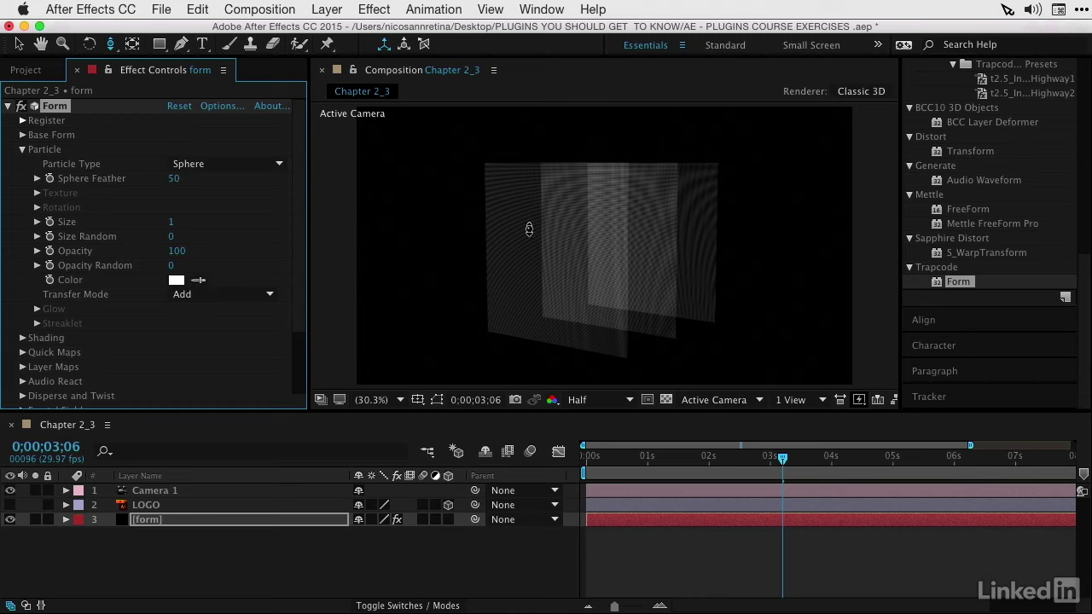
click(226, 164)
click(214, 204)
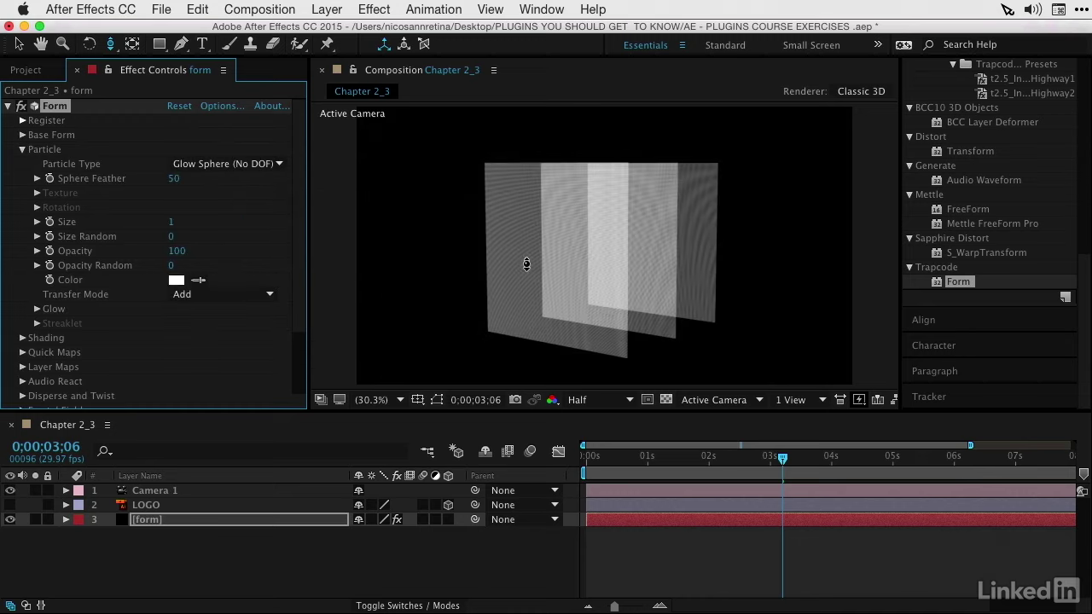
click(214, 164)
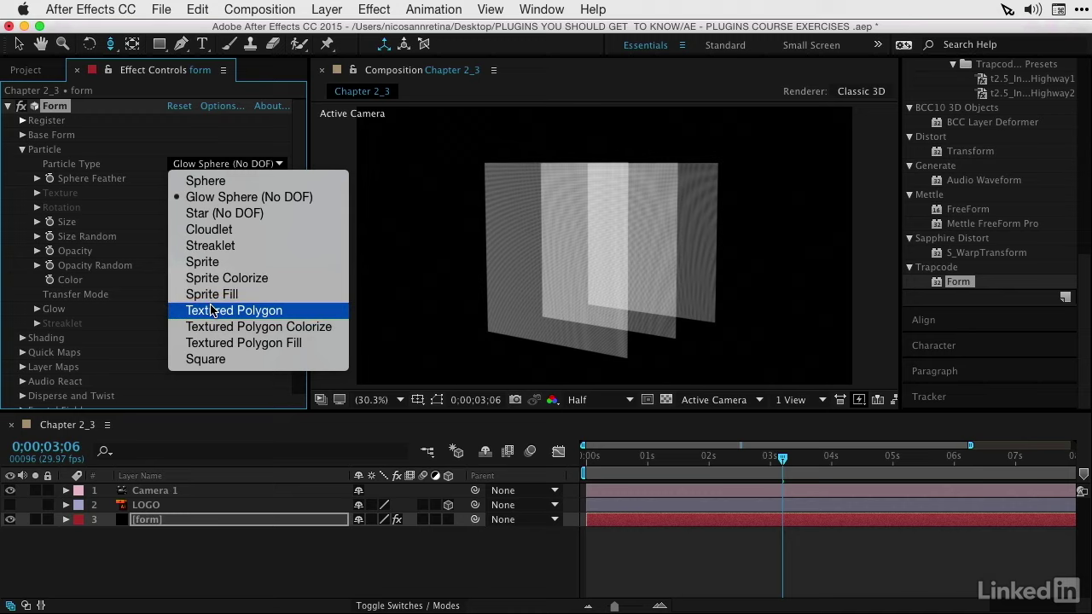
click(218, 199)
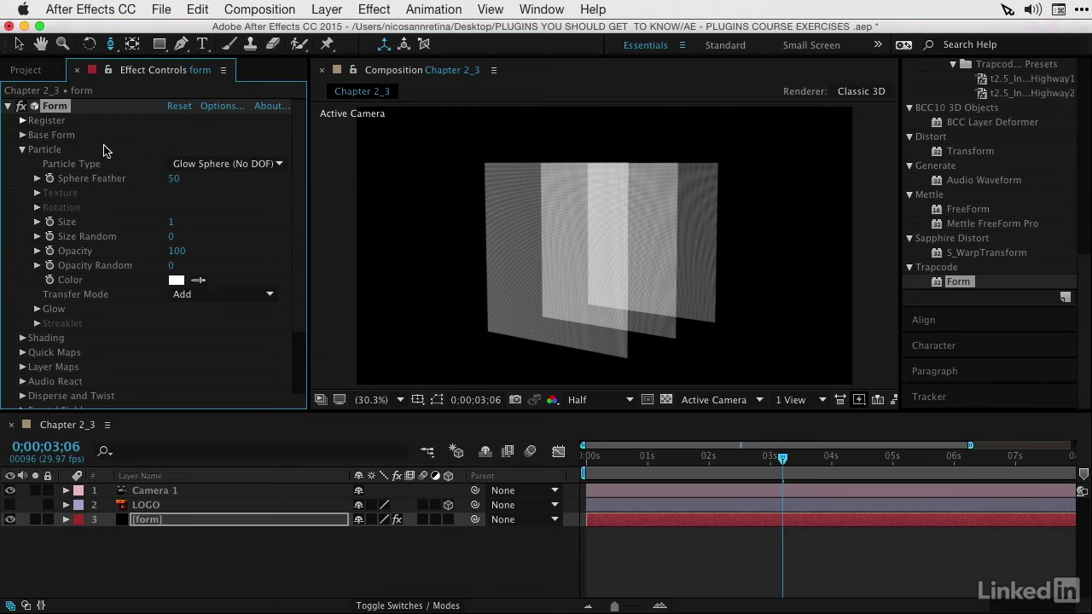
click(23, 150)
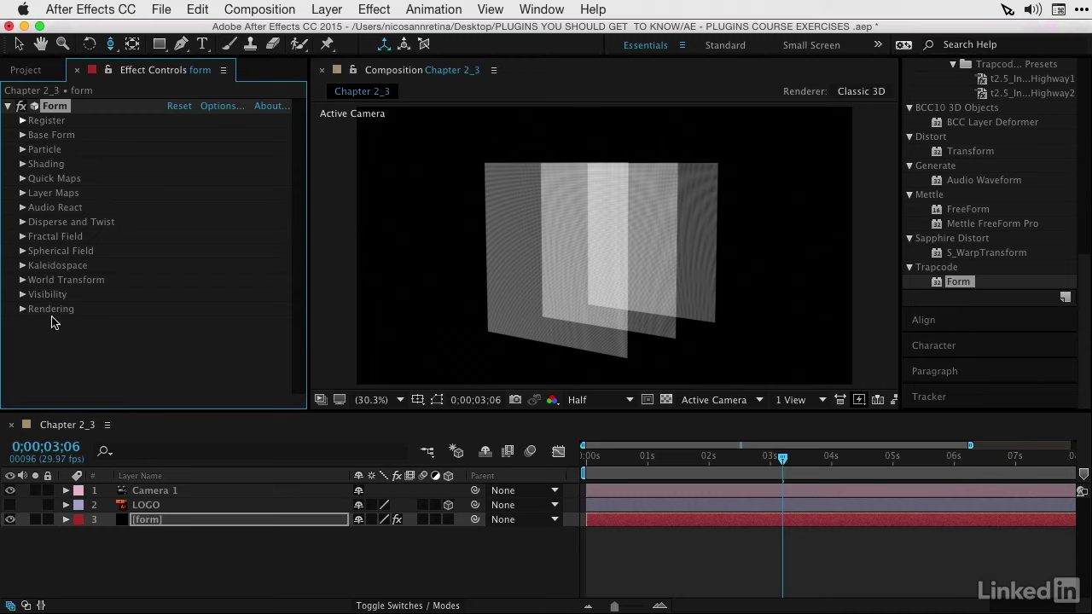
In Quick Maps, map opacity and colour over X and give the Opacity Map a trapezoid shape.
click(22, 179)
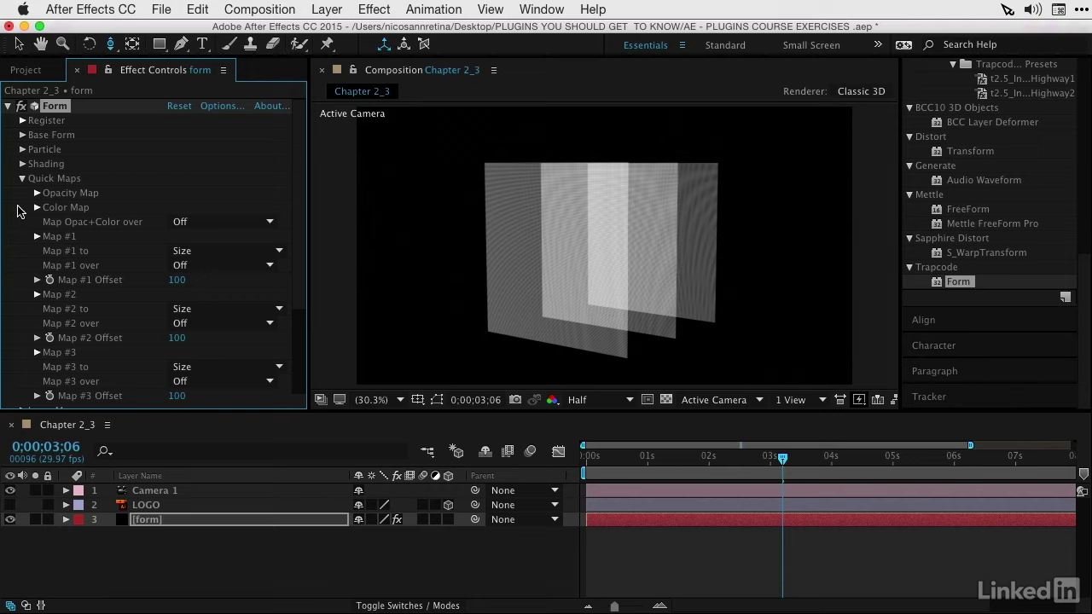
click(202, 223)
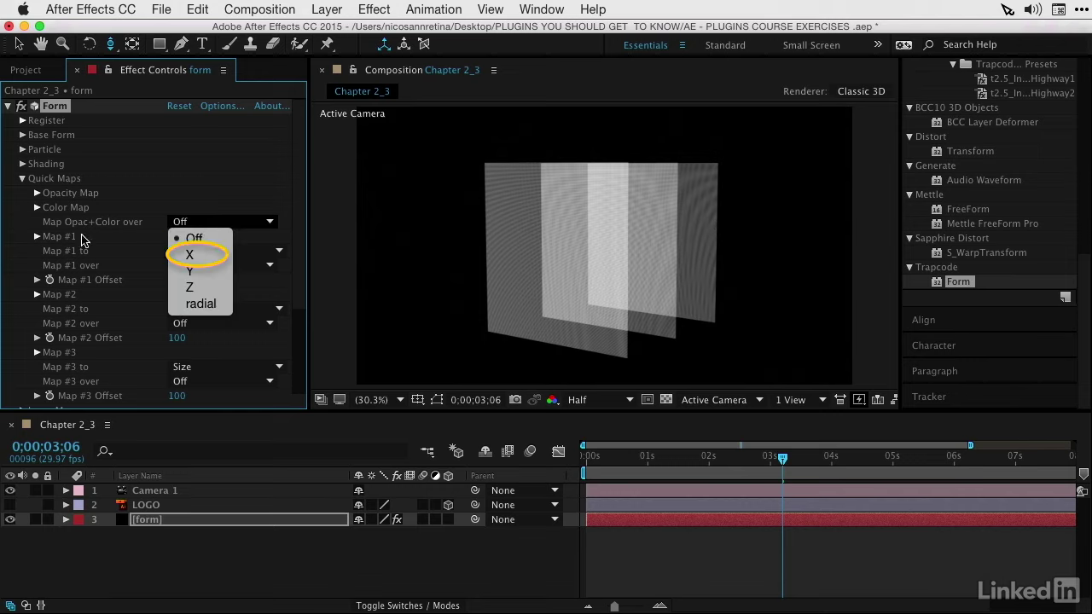
click(200, 255)
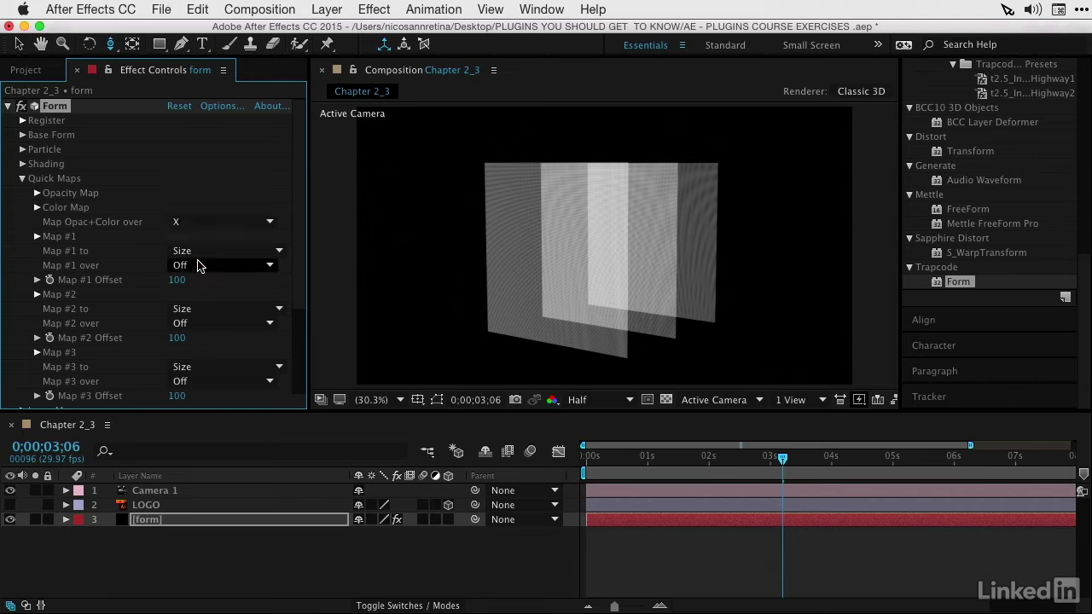
click(38, 194)
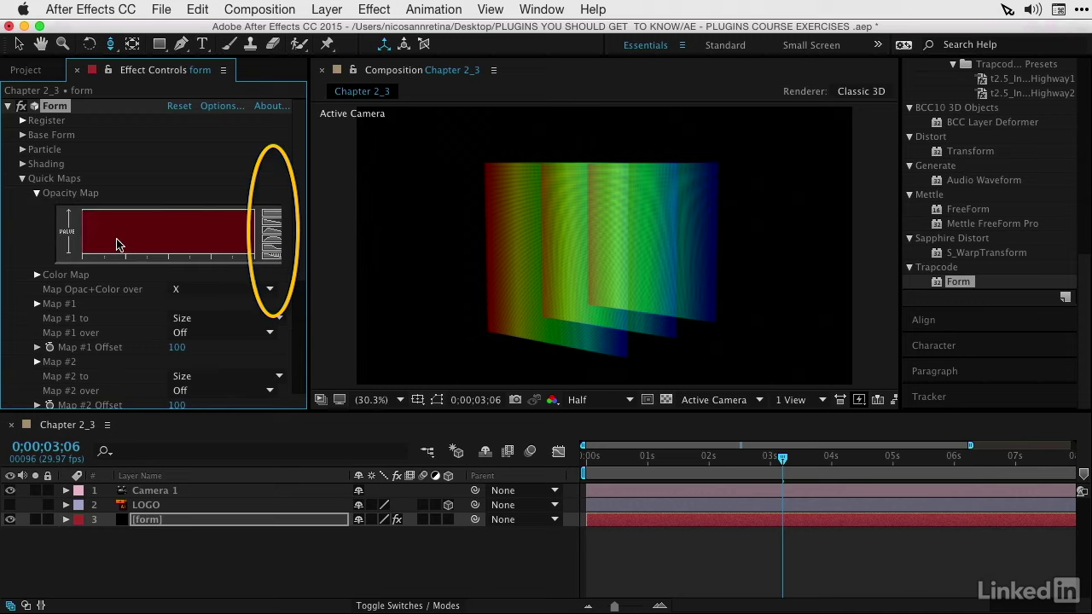
click(268, 243)
key(c)
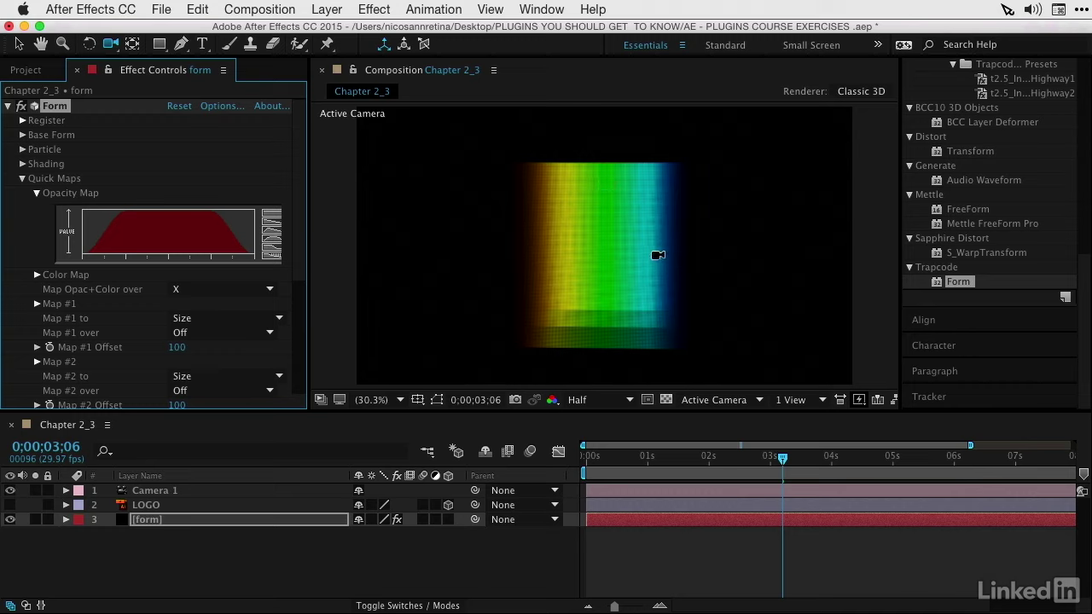
Test Y and radial for Map Opac+Color over, then set it back to X.
click(181, 292)
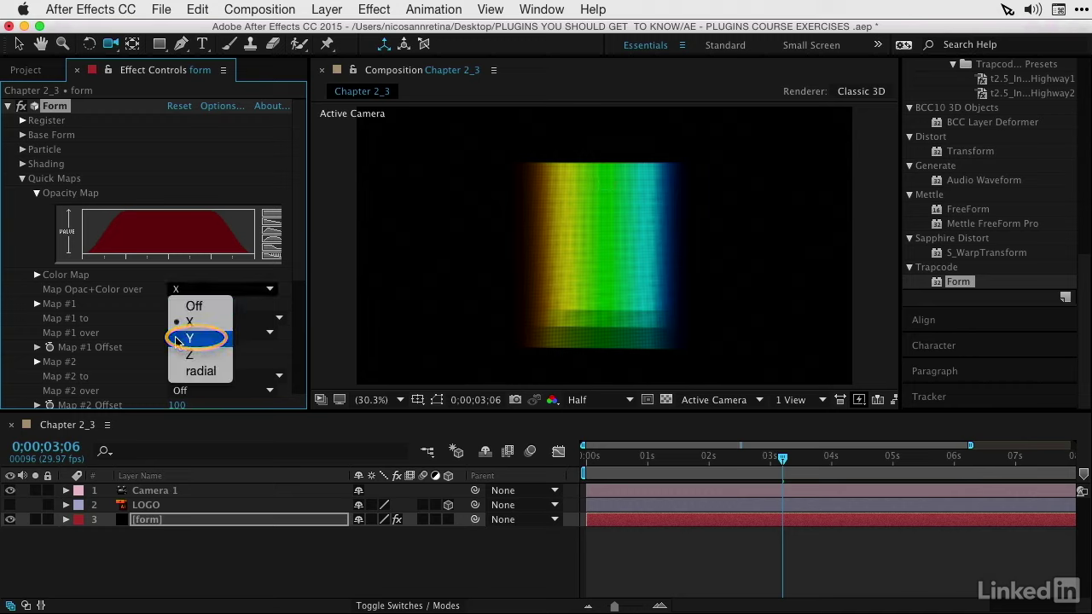
click(181, 339)
click(220, 290)
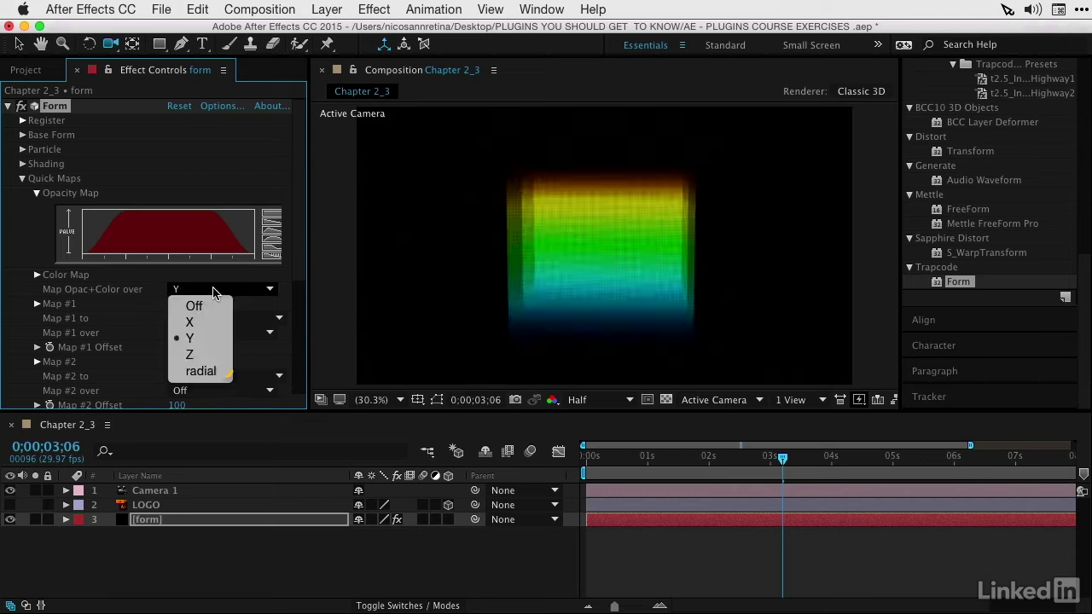
click(195, 371)
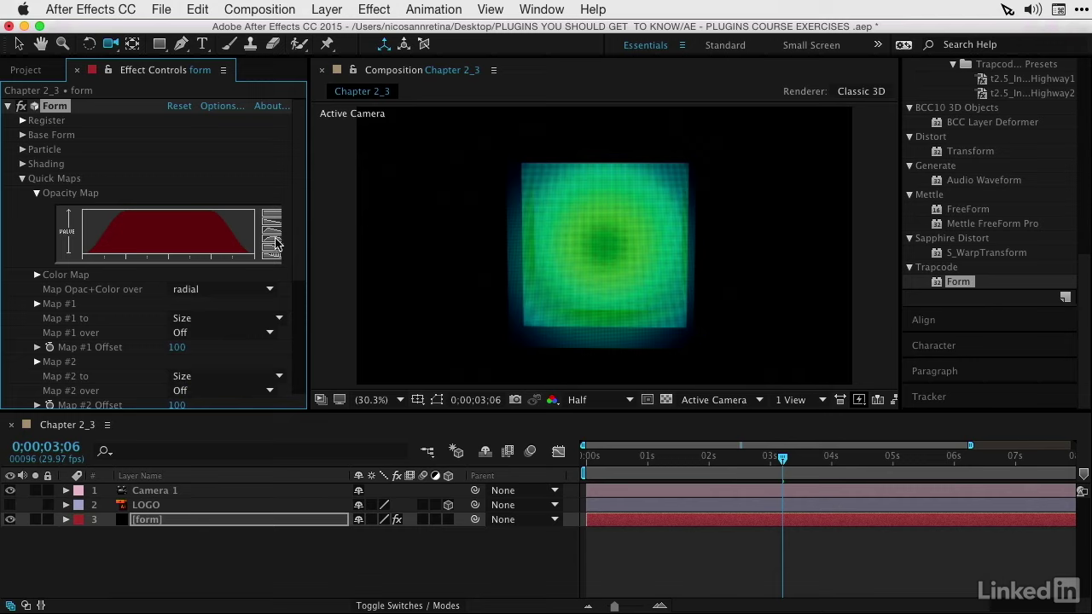
click(220, 290)
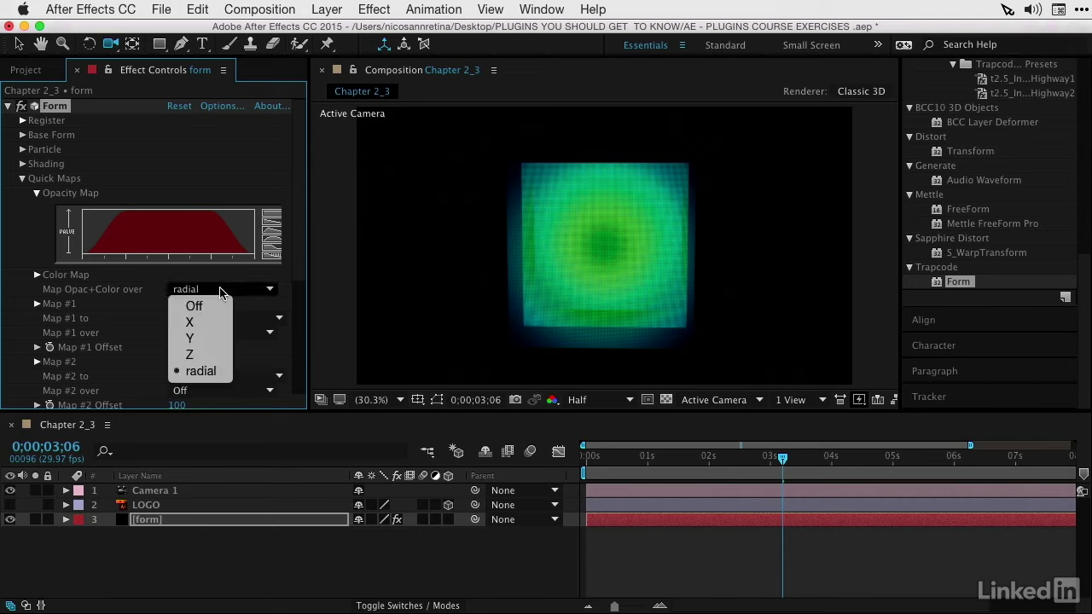
click(202, 328)
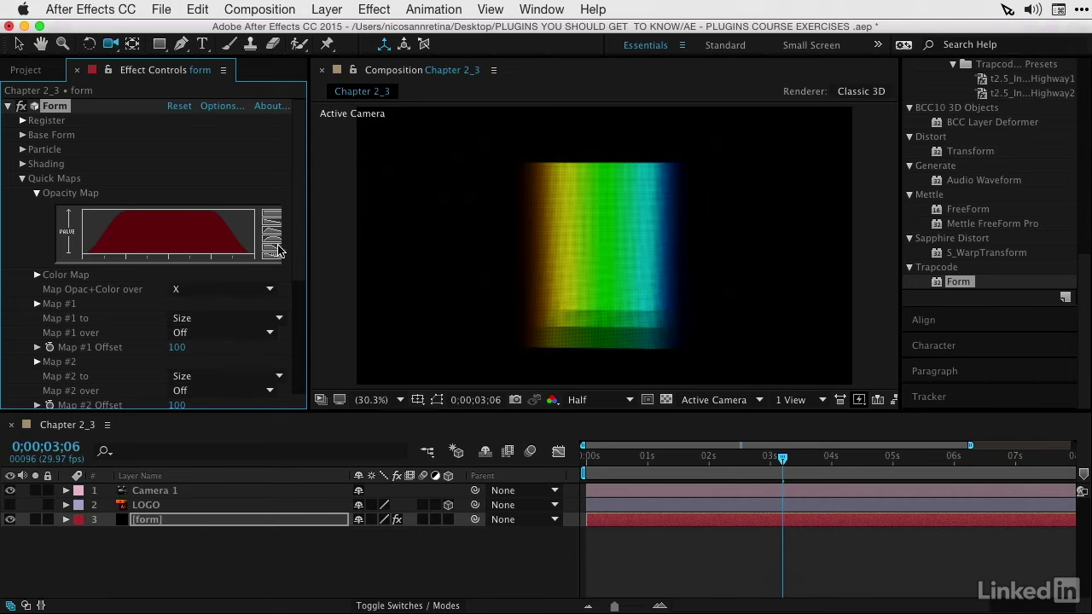
click(36, 194)
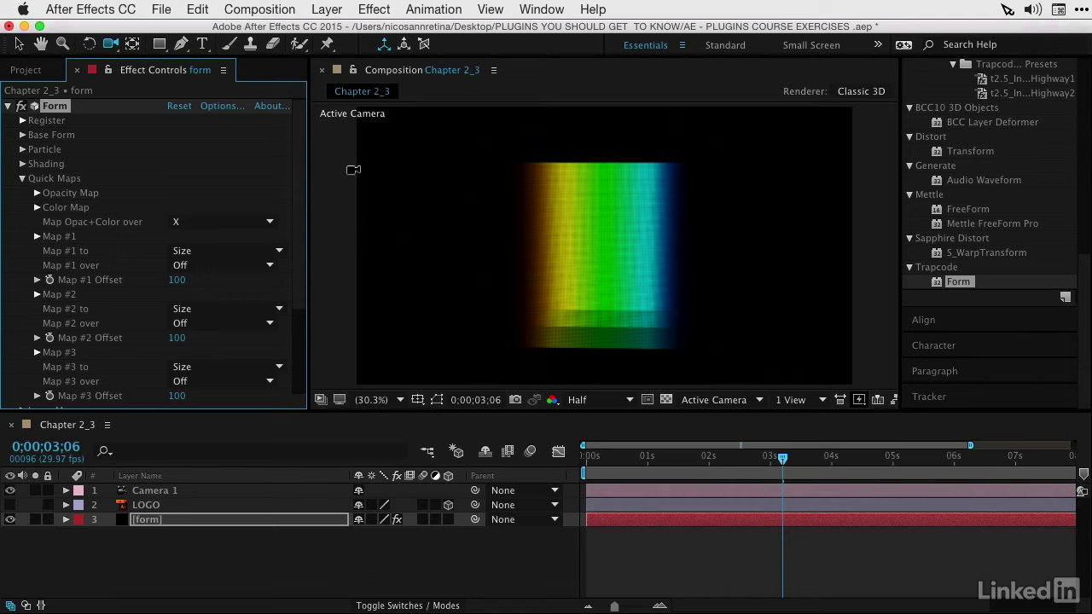
click(37, 208)
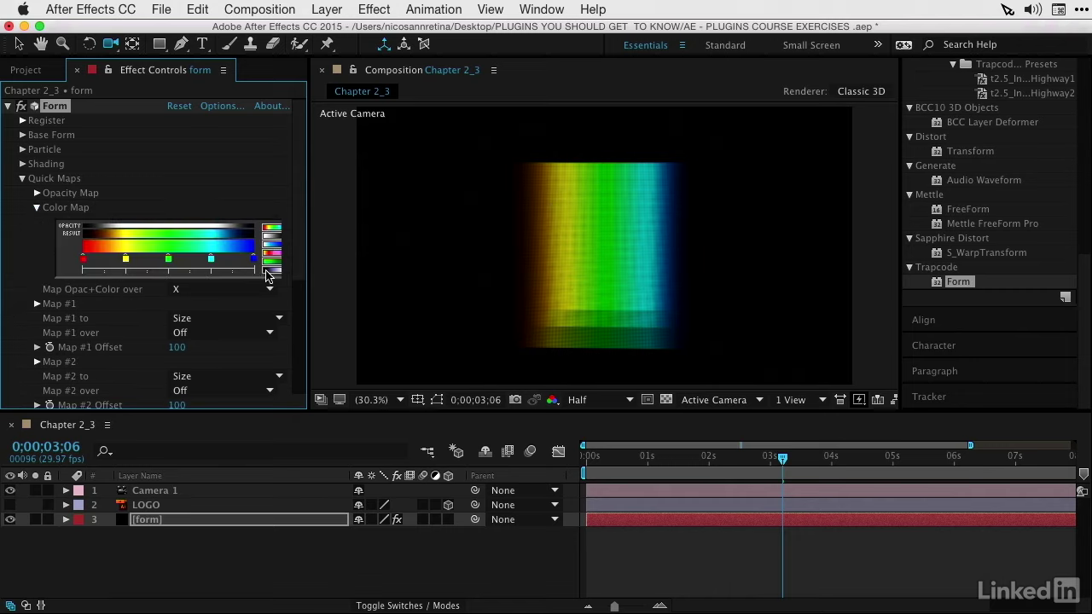
Randomise the Color Map gradient until it is yellow, purple and green, then orbit to check.
drag(307, 273, 363, 274)
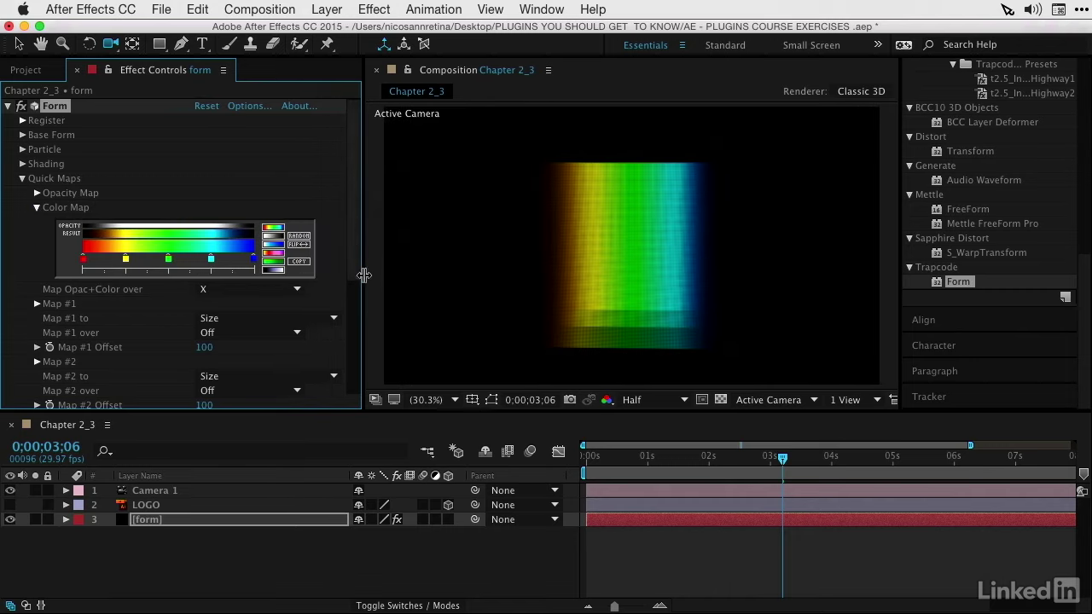
click(300, 242)
click(300, 241)
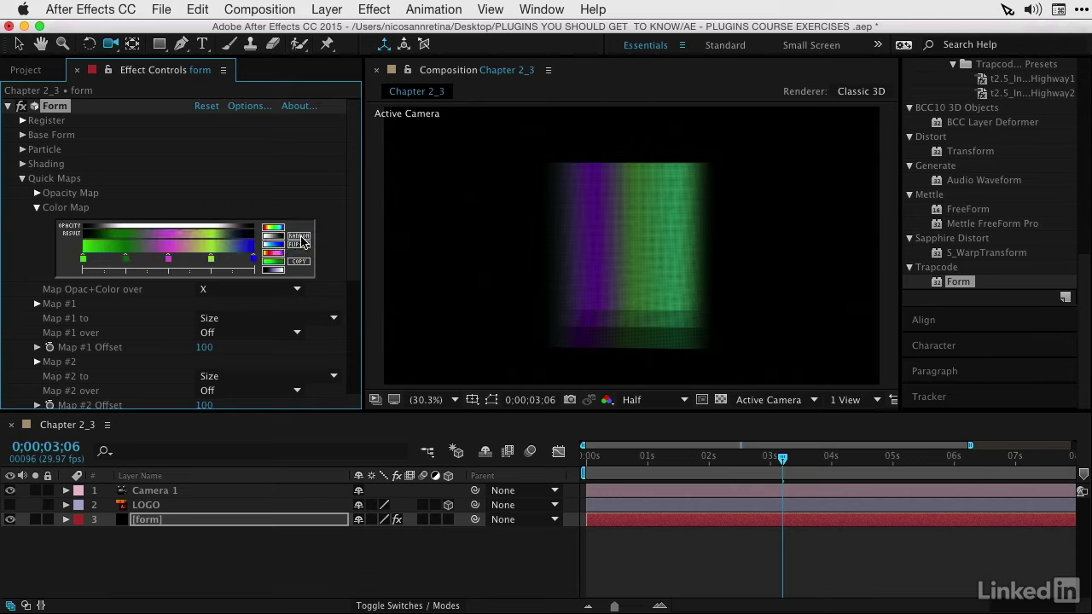
click(300, 242)
click(301, 242)
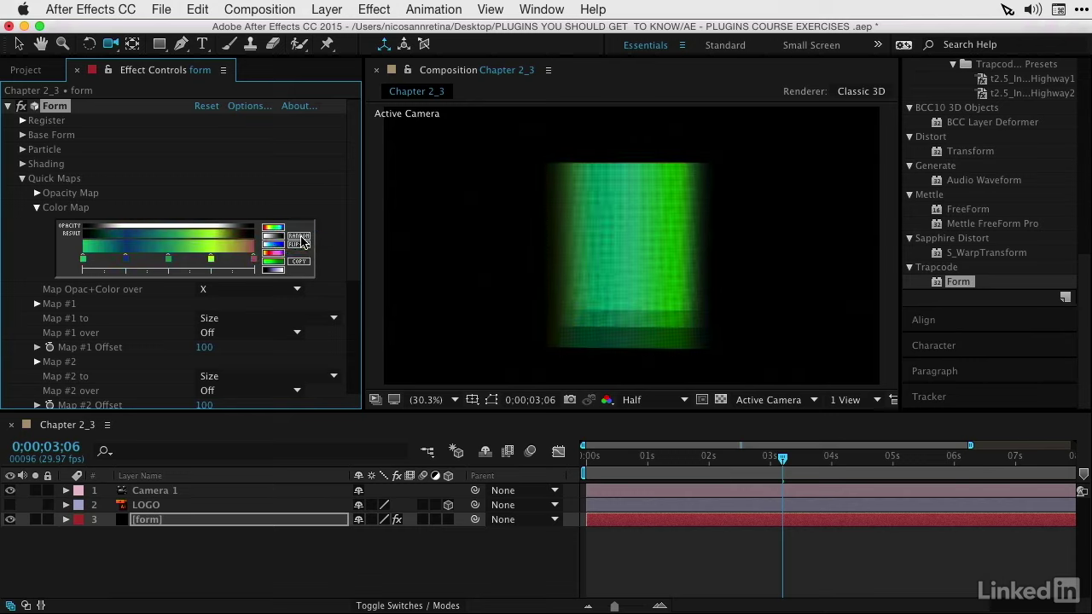
click(300, 241)
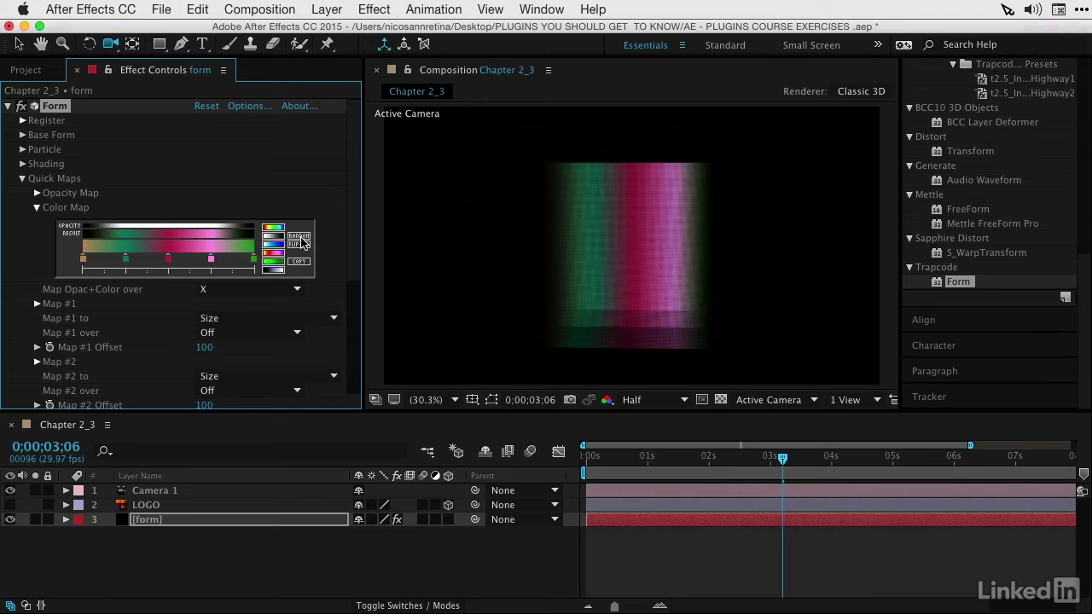
click(274, 254)
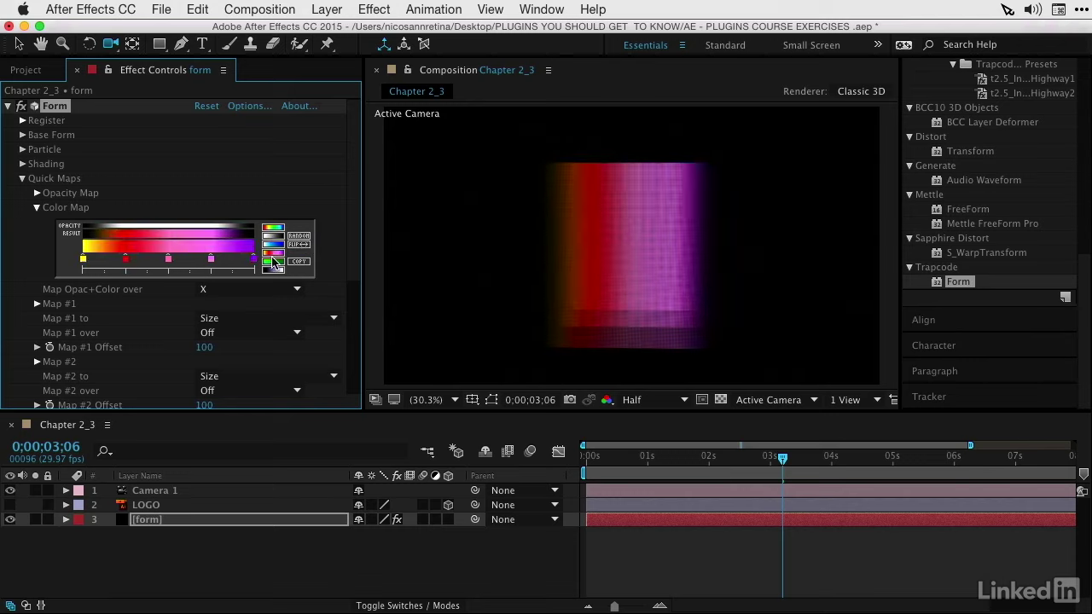
click(298, 238)
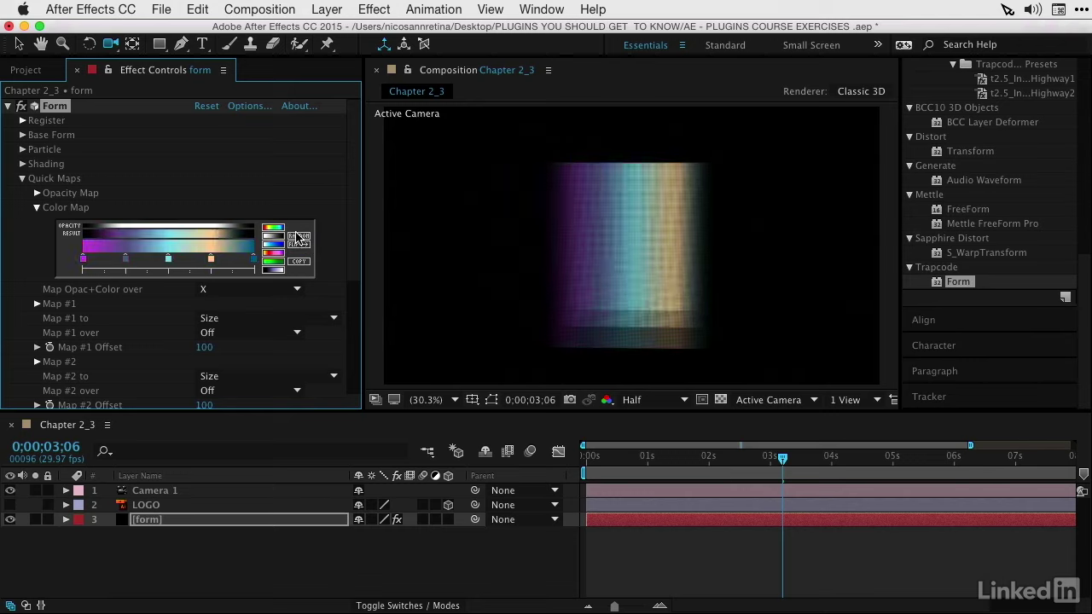
click(298, 238)
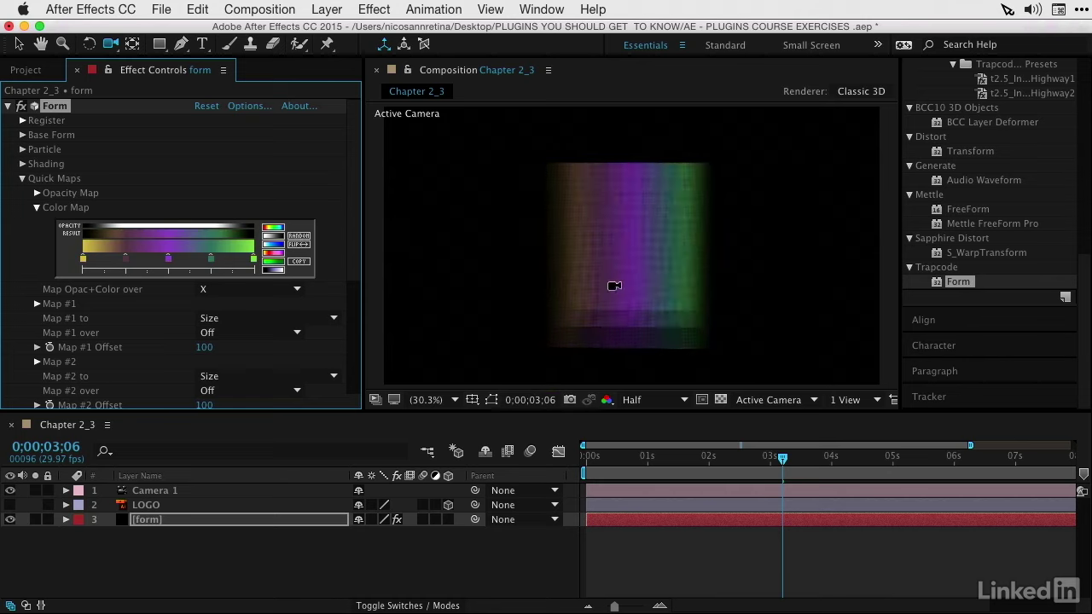
mouse_move(612, 282)
mouse_down()
mouse_move(617, 246)
mouse_move(615, 273)
mouse_up()
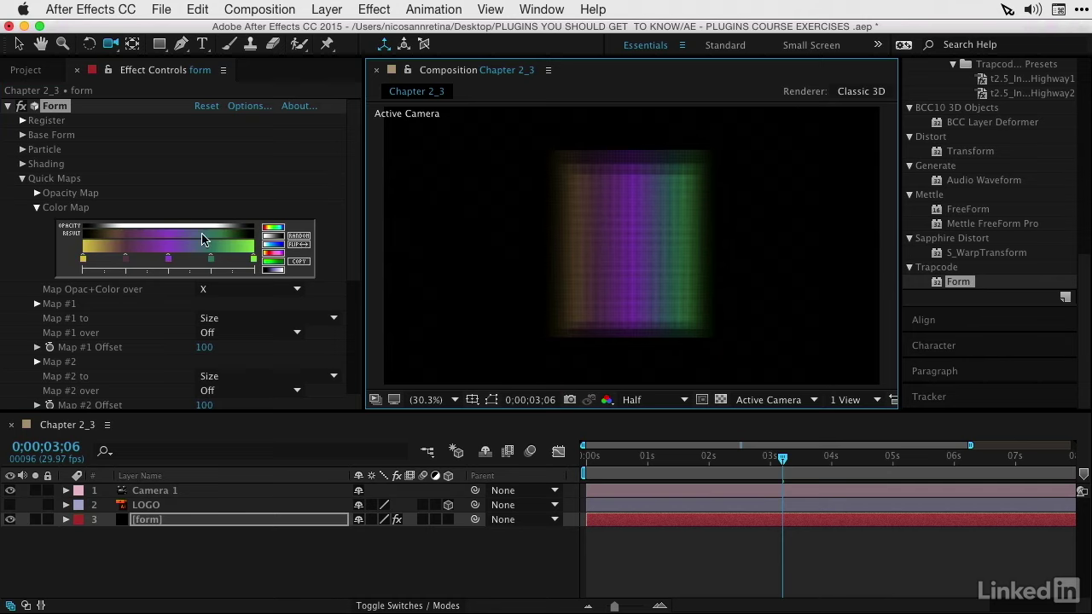
Set the Opacity Map to flat full opacity and collapse Opacity Map, Color Map and Quick Maps.
click(36, 194)
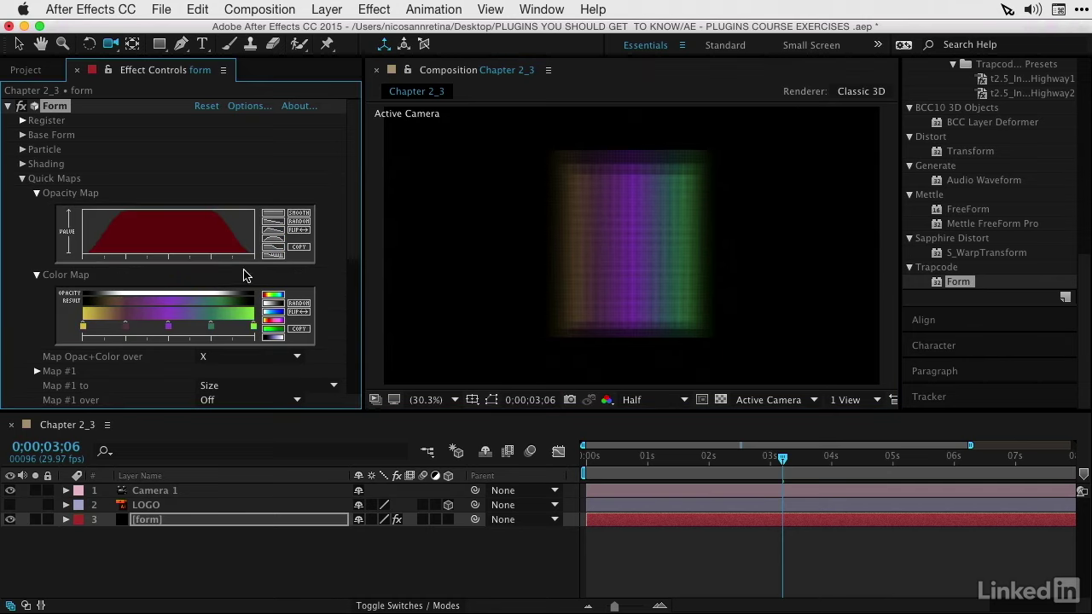
click(281, 222)
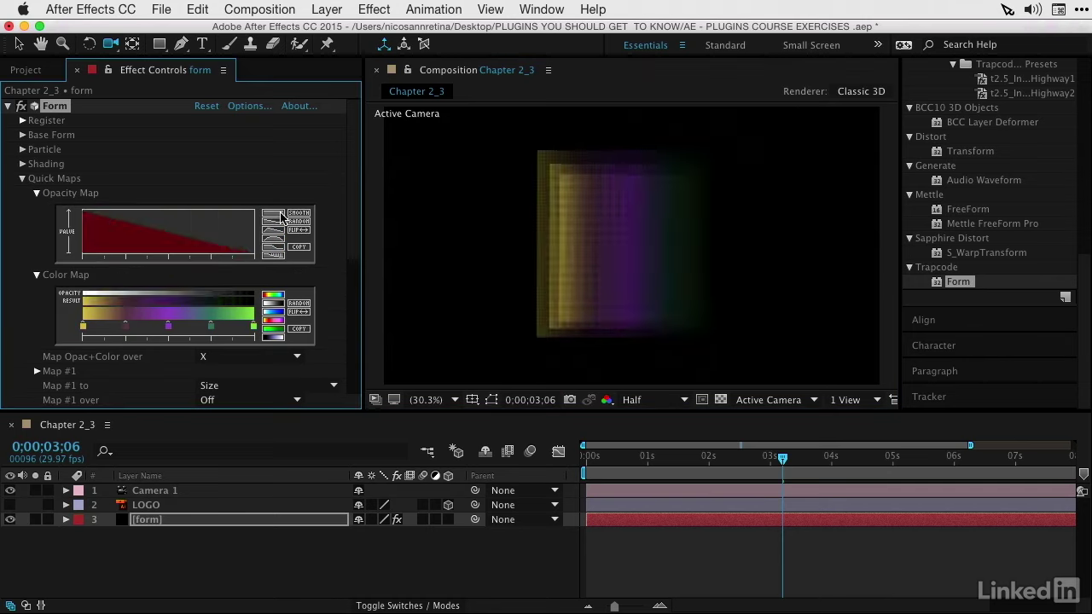
click(273, 213)
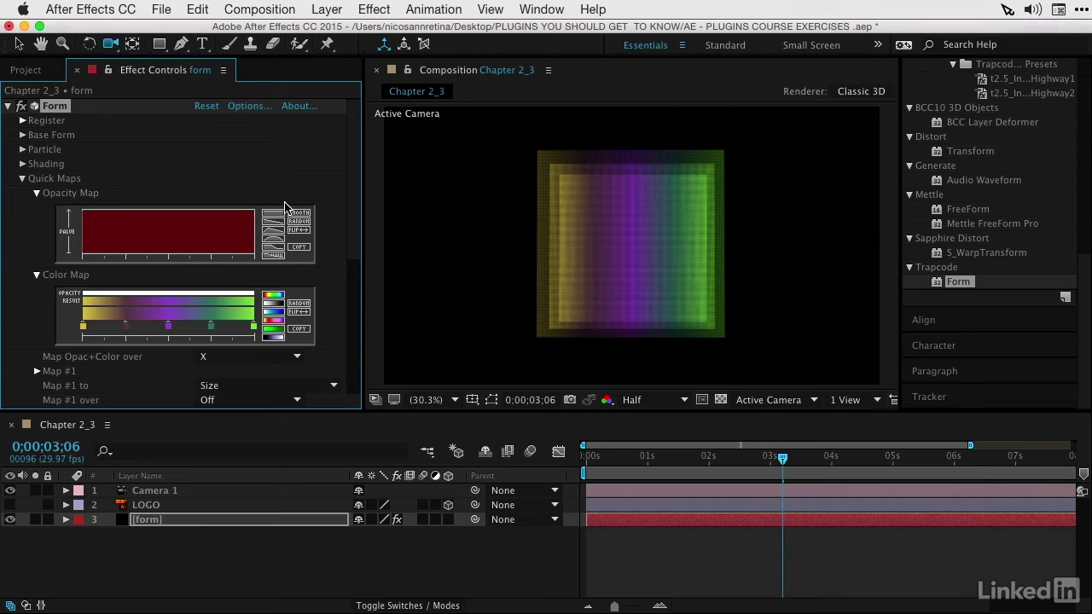
click(37, 194)
click(36, 209)
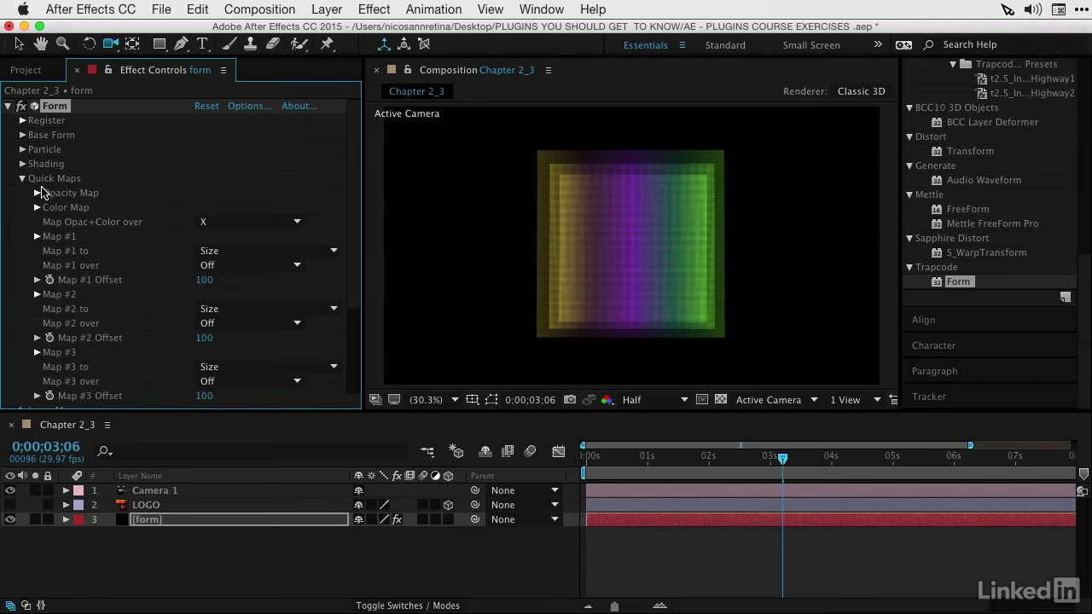
click(23, 180)
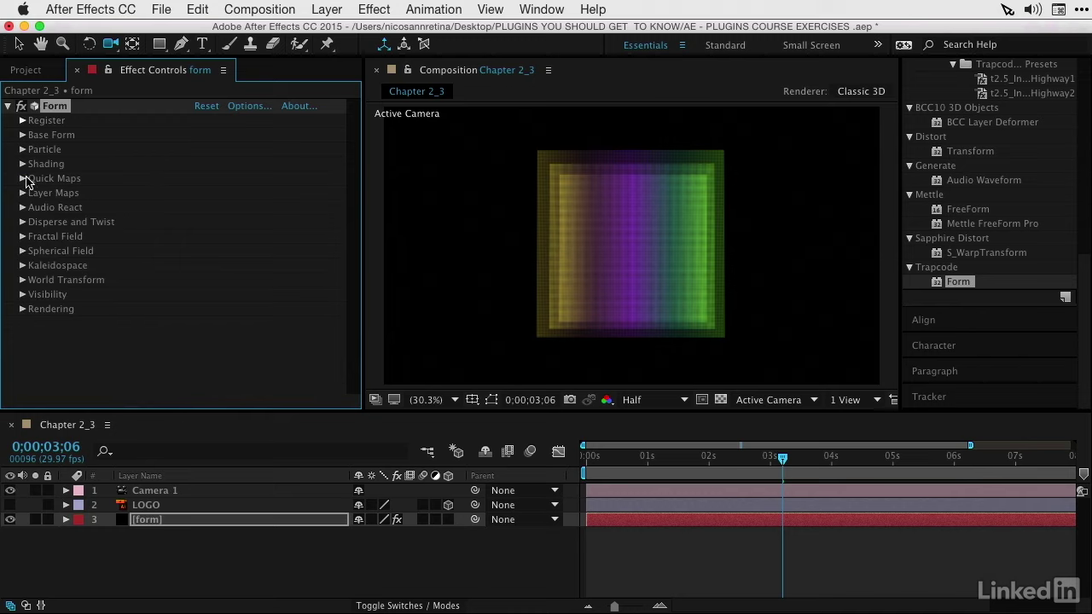
click(23, 194)
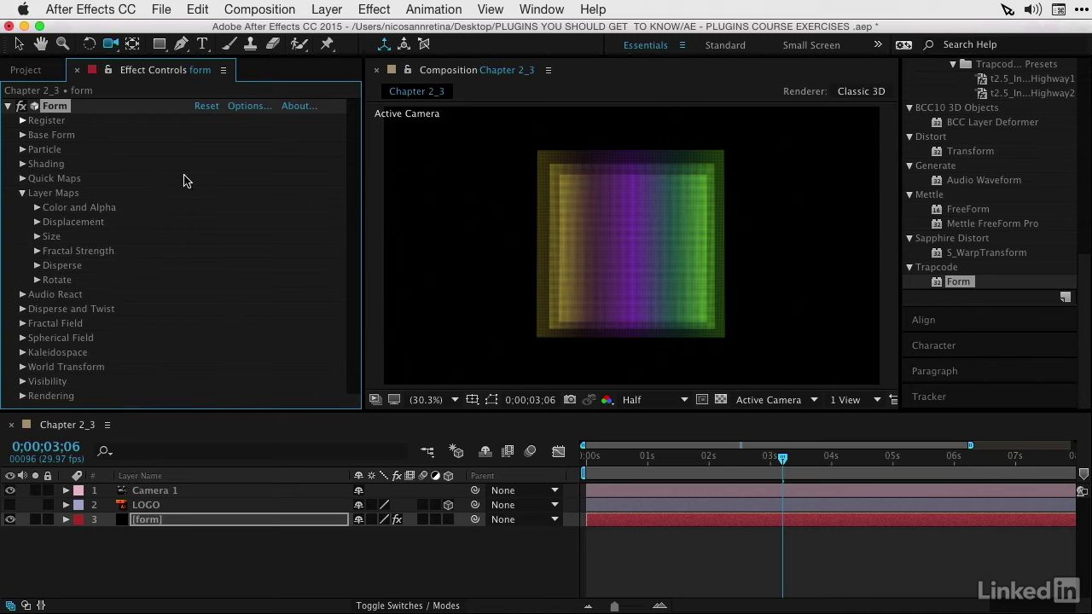
Preview the LOGO layer by toggling its visibility, leaving it hidden, then reselect the form layer.
click(36, 208)
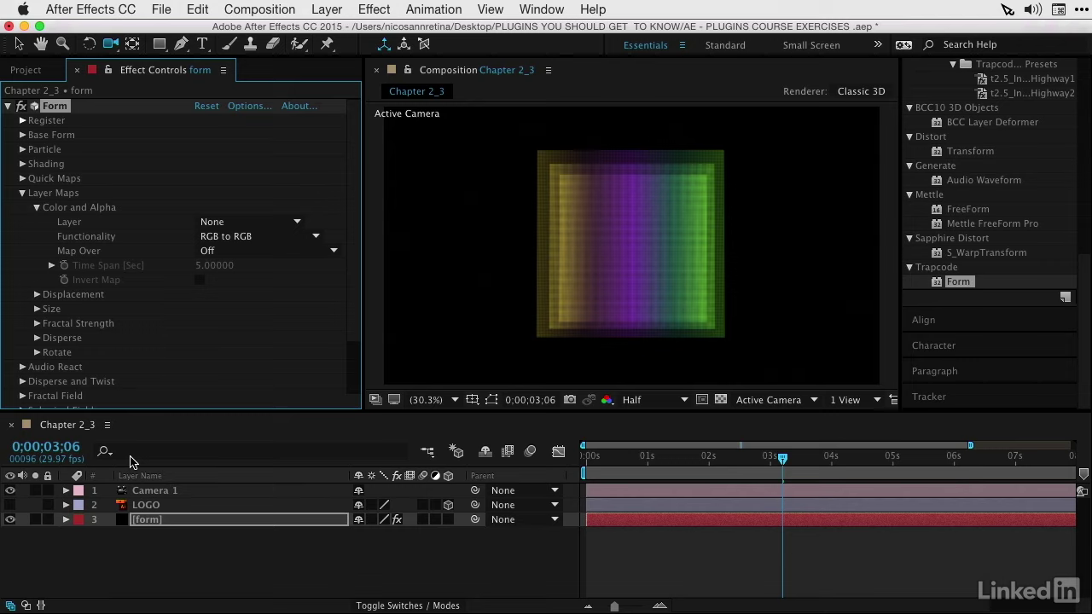
click(147, 510)
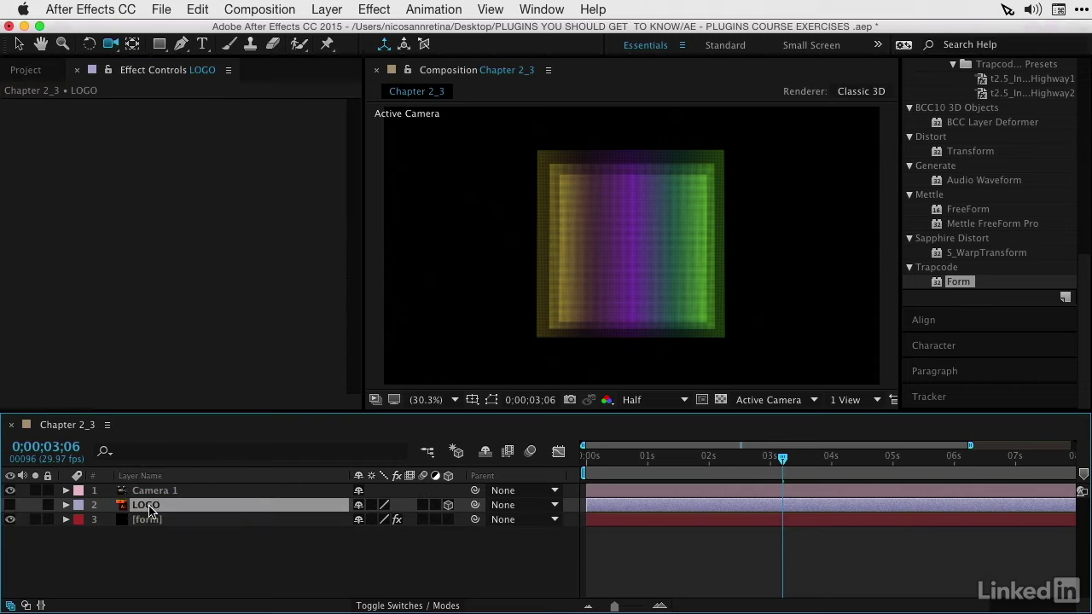
click(9, 505)
click(10, 505)
click(9, 505)
click(9, 505)
click(147, 519)
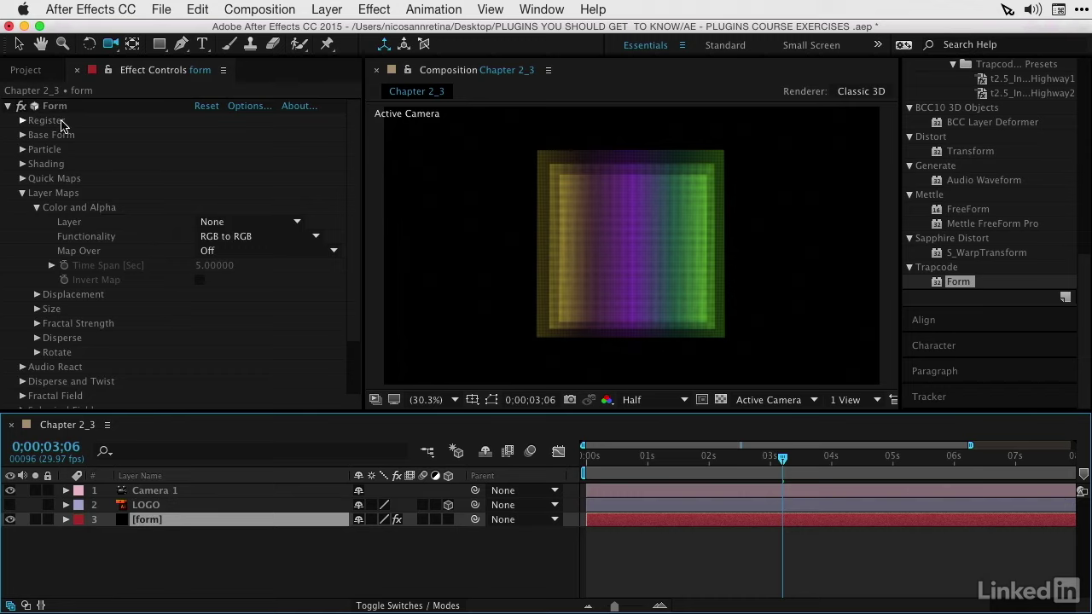
Set Color and Alpha to the LOGO layer mapped over XY and orbit to view the logo.
click(215, 223)
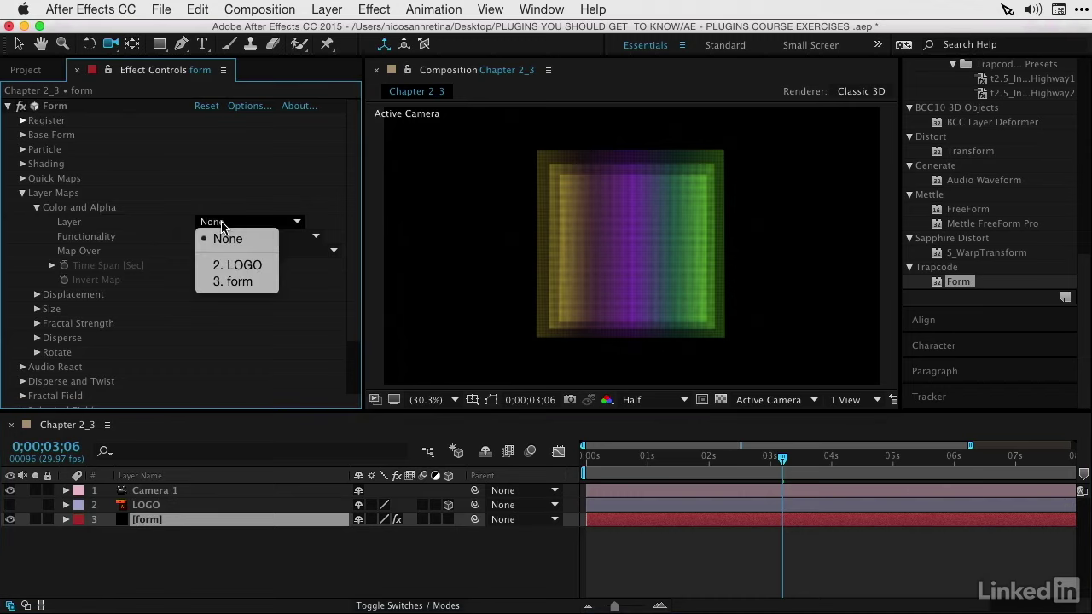
click(241, 266)
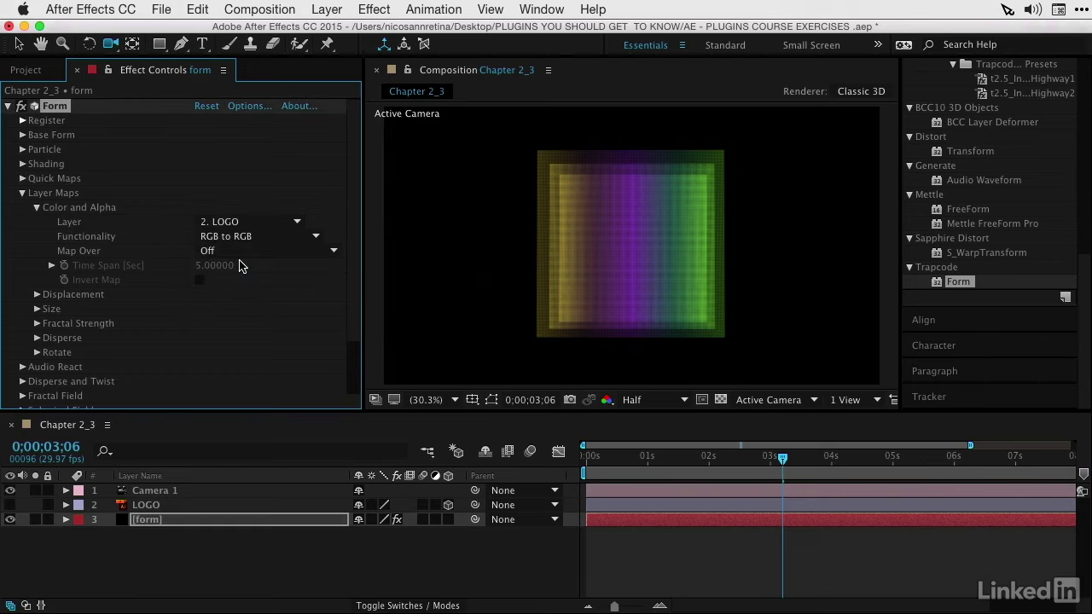
click(213, 253)
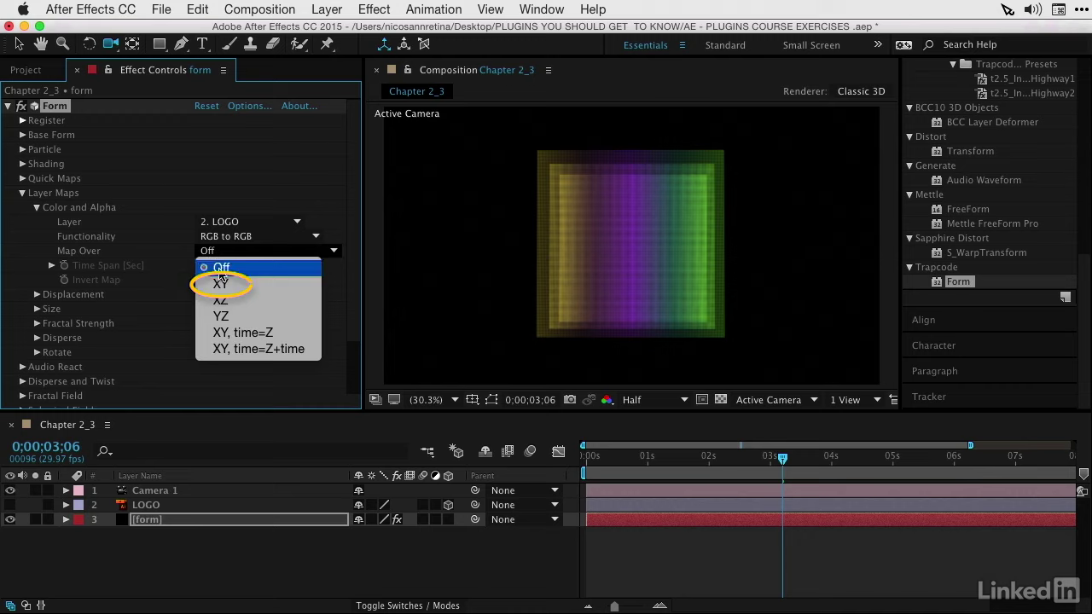
click(221, 284)
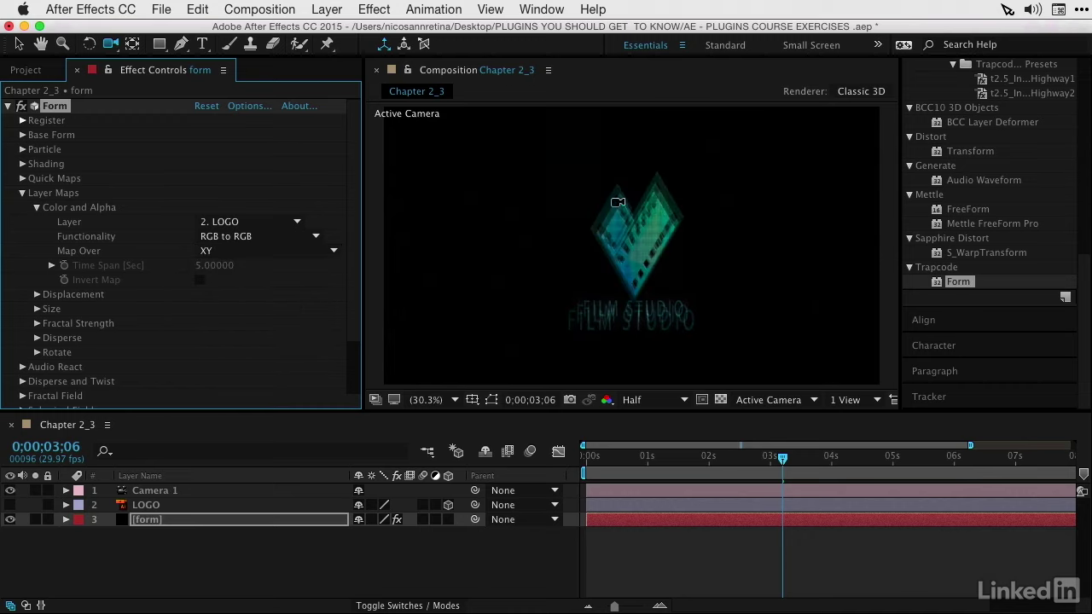
drag(618, 202, 652, 332)
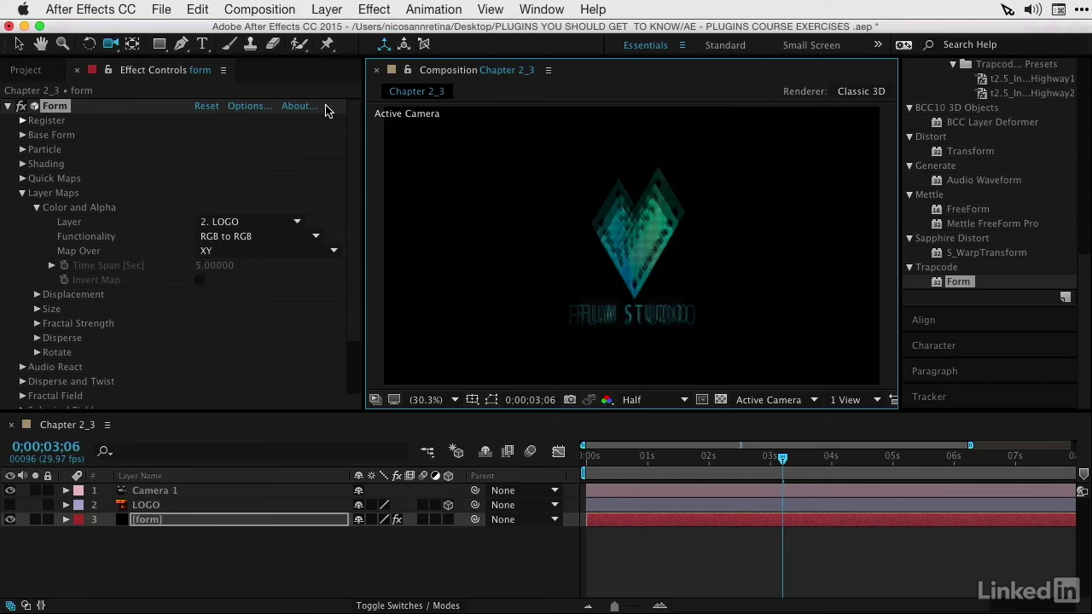
click(23, 135)
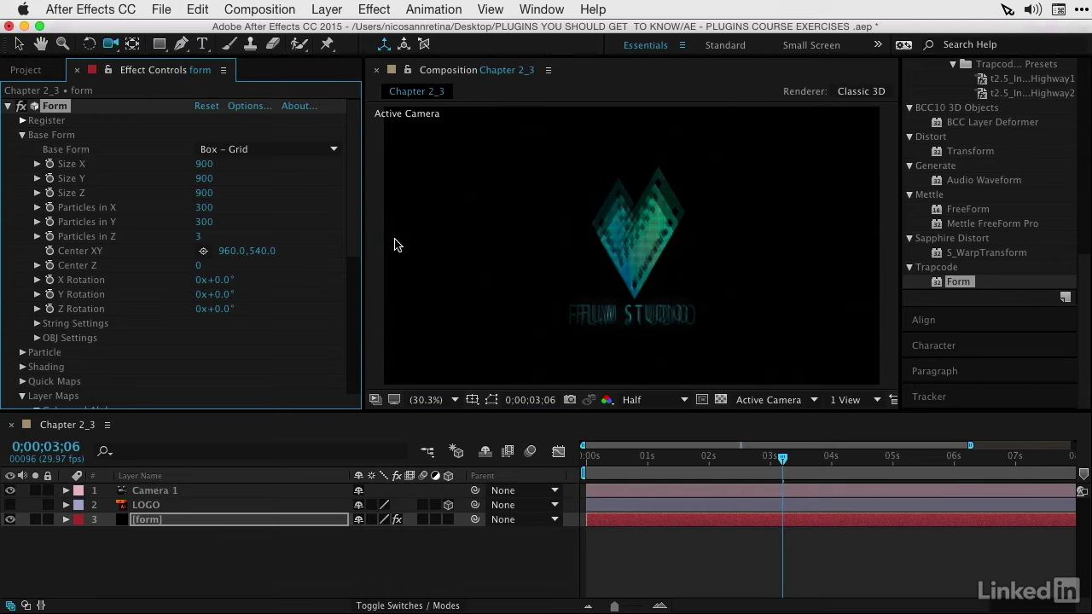
Set Particles in Z to 1 and Particles in X and Y to 400.
drag(581, 243, 635, 286)
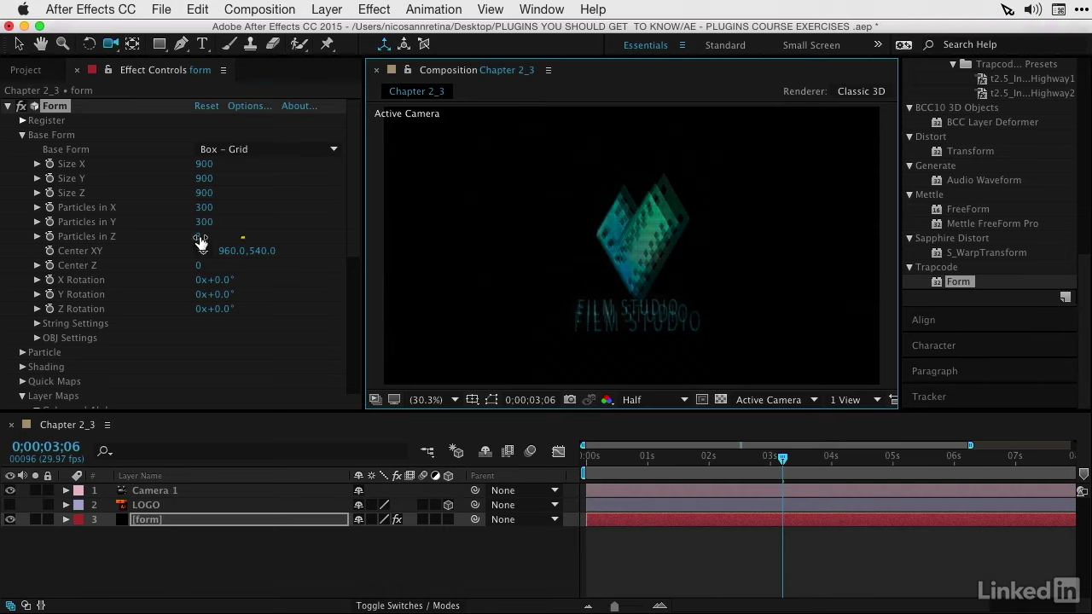
click(199, 237)
text(1)
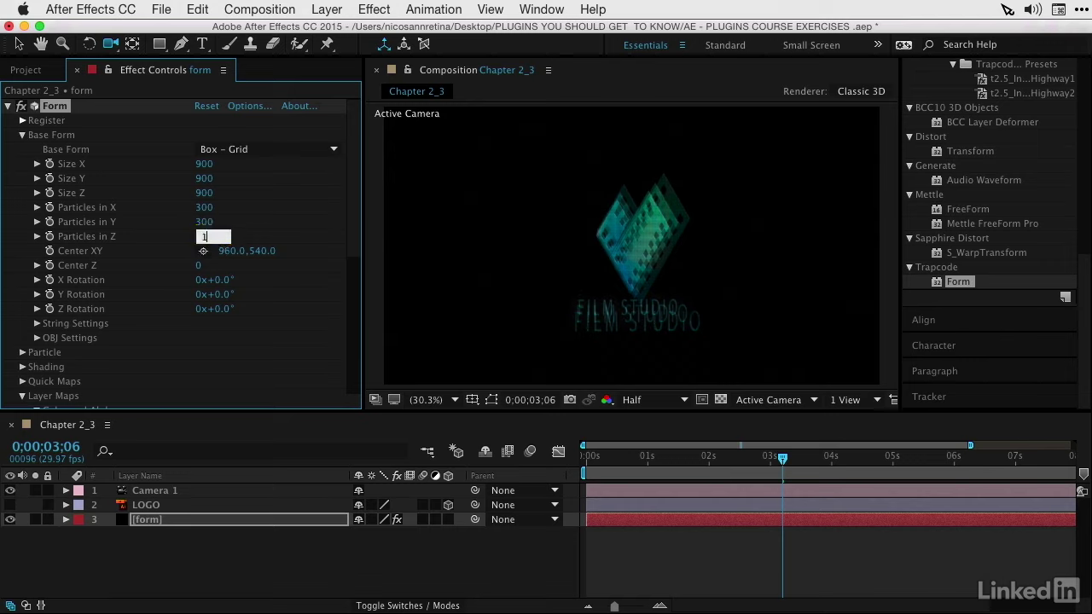
key(Return)
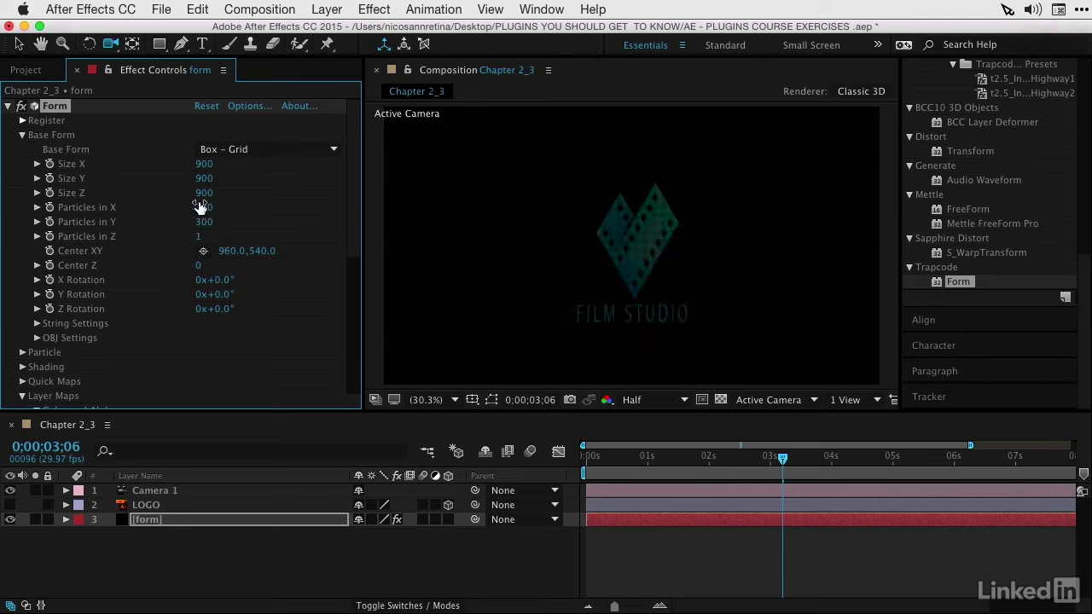
click(206, 208)
text(4)
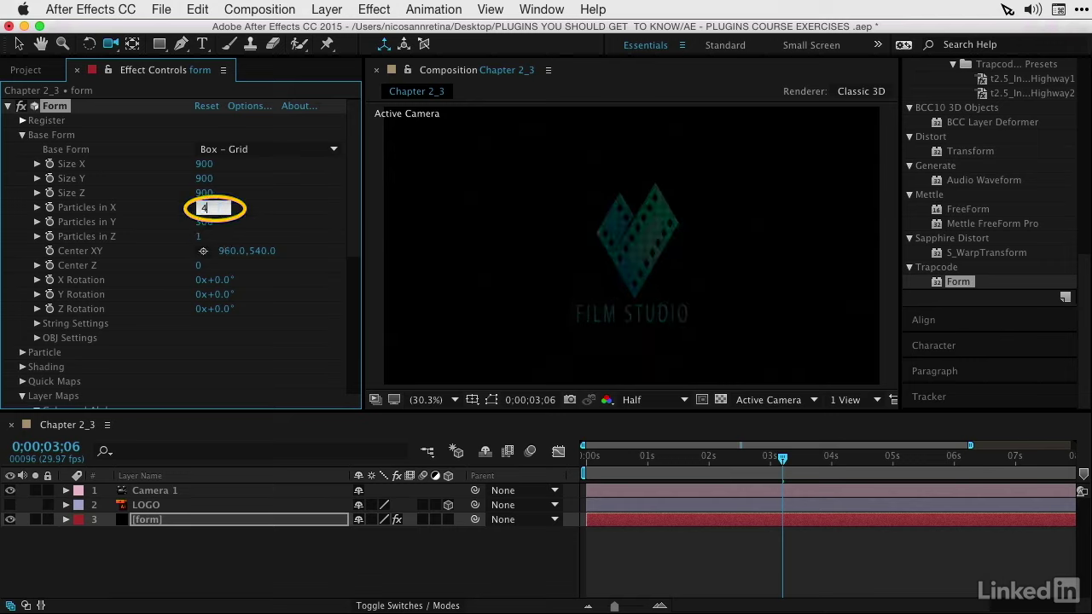
text(00)
key(Tab)
text(400)
key(Return)
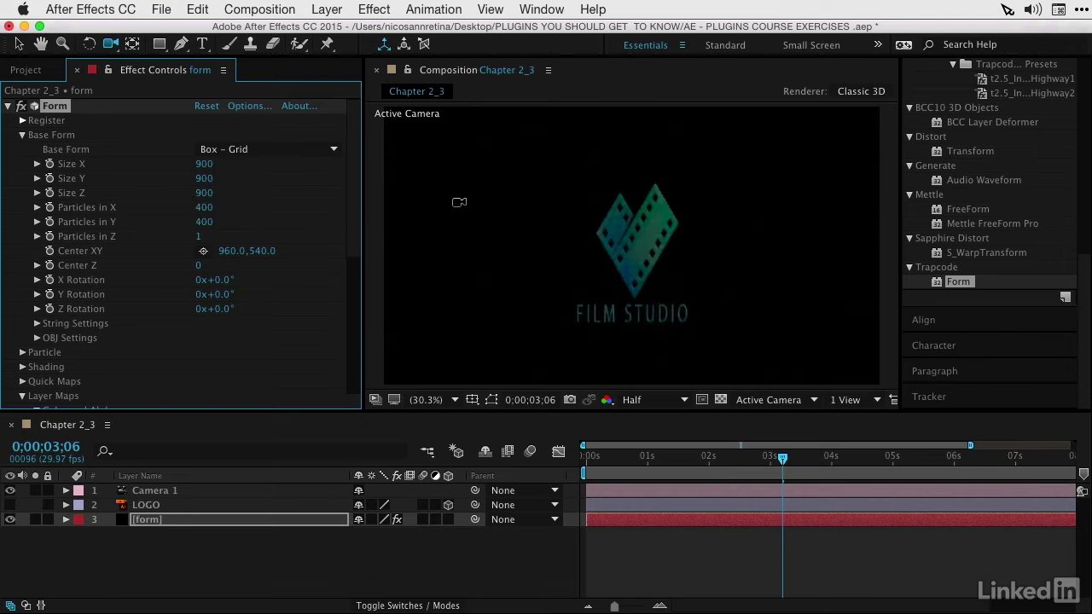
click(22, 136)
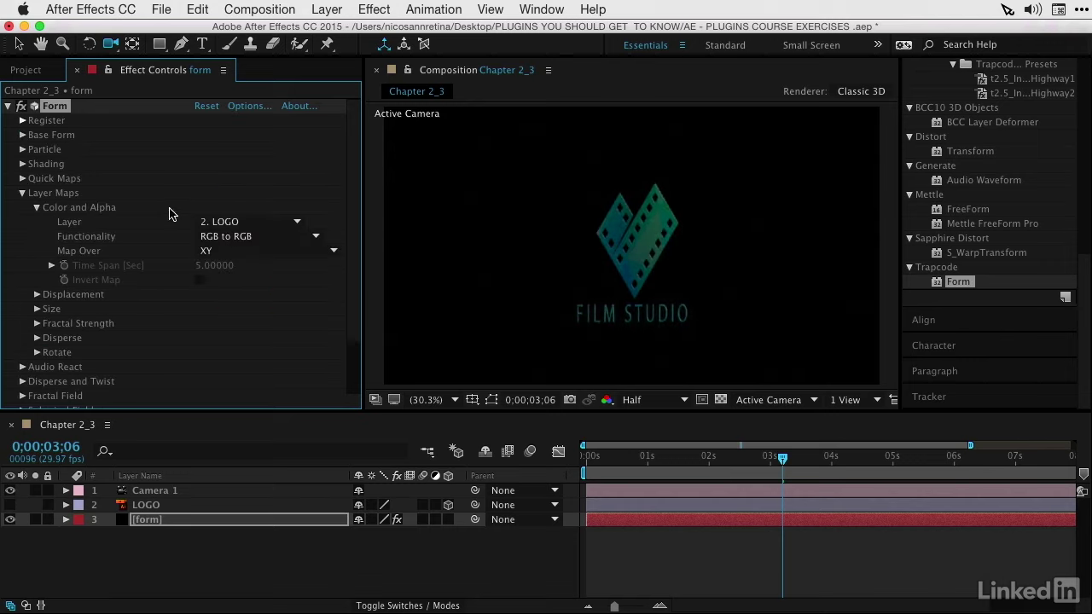
Raise Disperse to scatter the logo particles, then bring it back to 0.
click(23, 193)
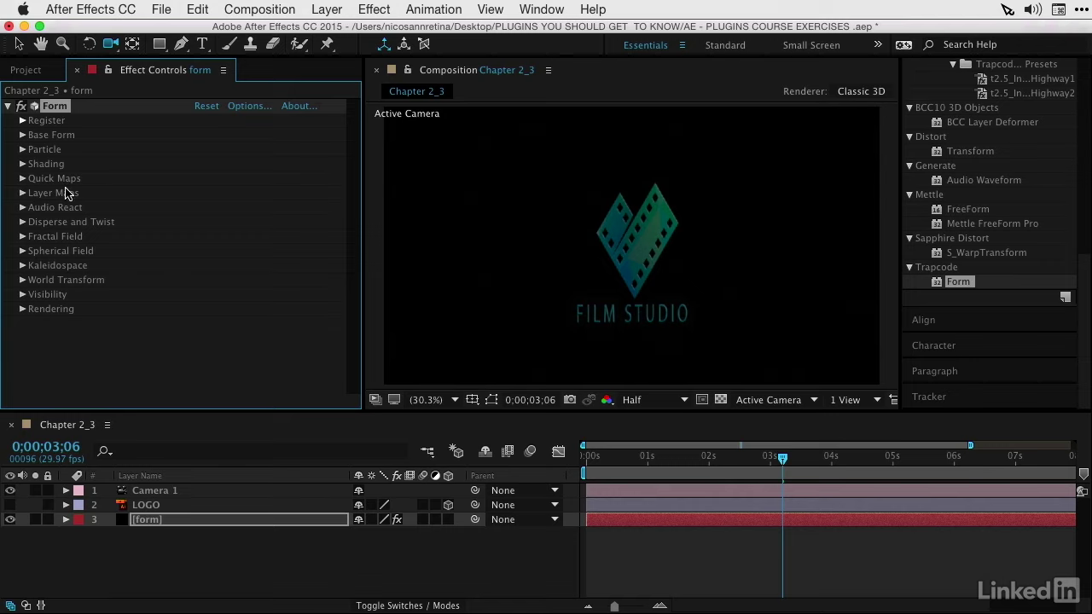
click(23, 222)
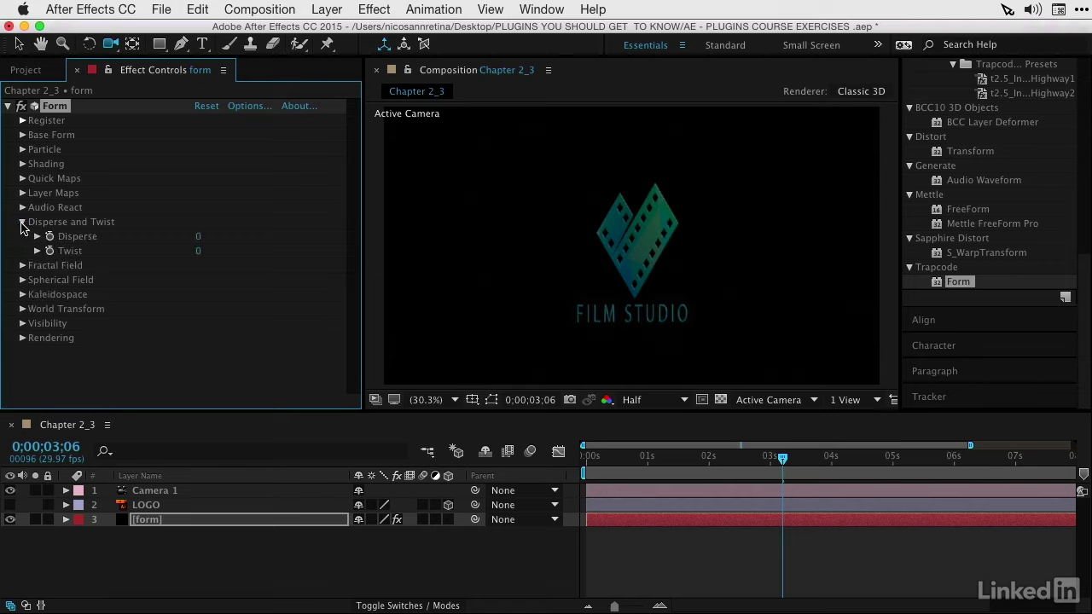
click(197, 237)
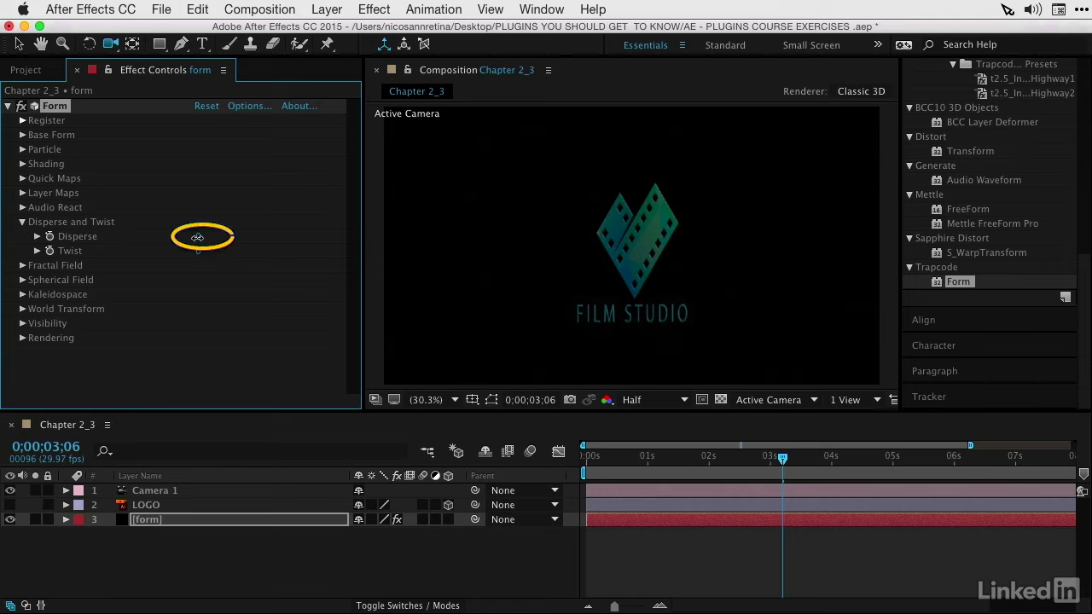
mouse_move(216, 231)
mouse_down()
mouse_move(248, 231)
mouse_move(200, 239)
mouse_move(227, 237)
mouse_up()
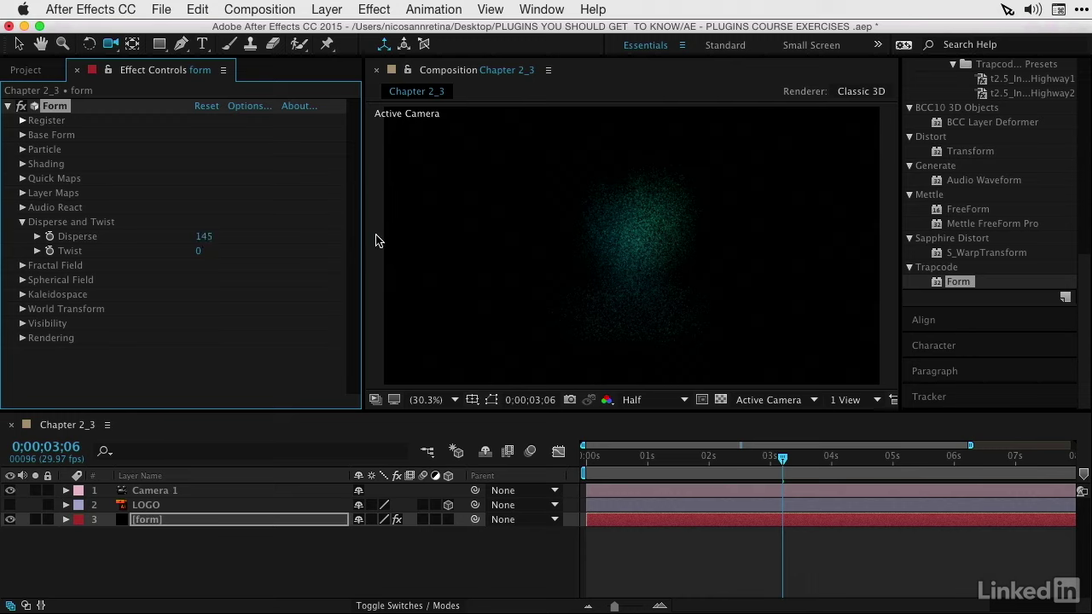
drag(203, 236, 303, 255)
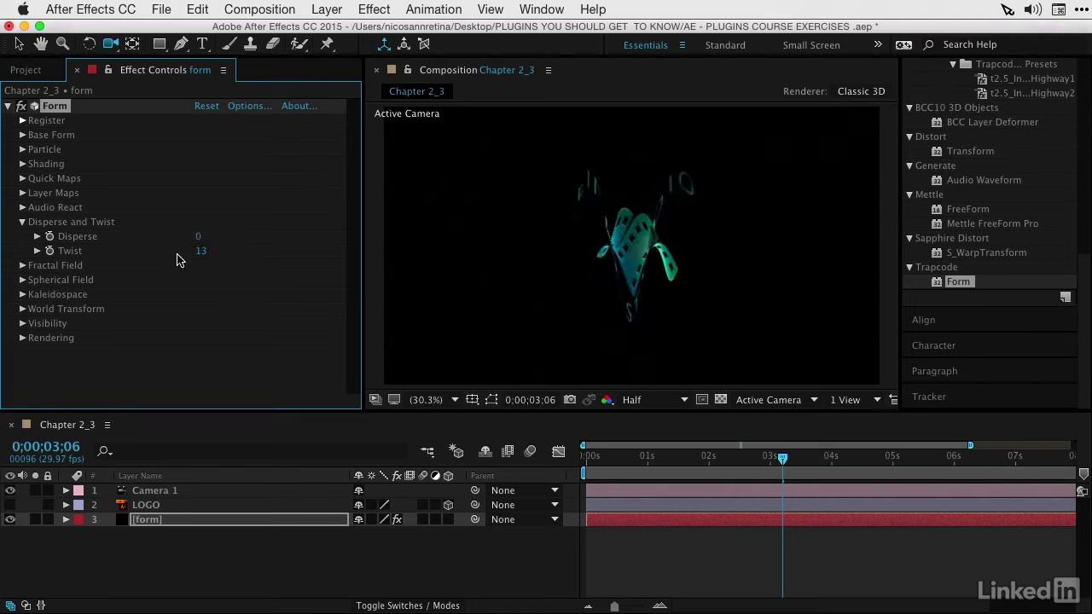
Test Twist at 25 with Disperse up to 116, then undo both back to 0.
drag(199, 252, 287, 256)
drag(212, 235, 358, 236)
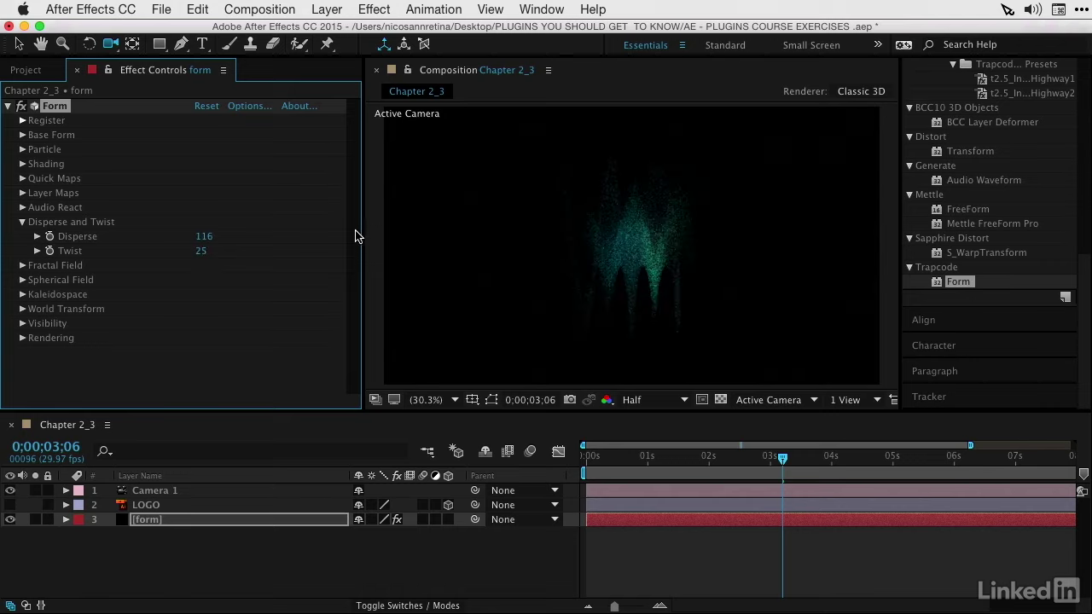
drag(622, 247, 711, 264)
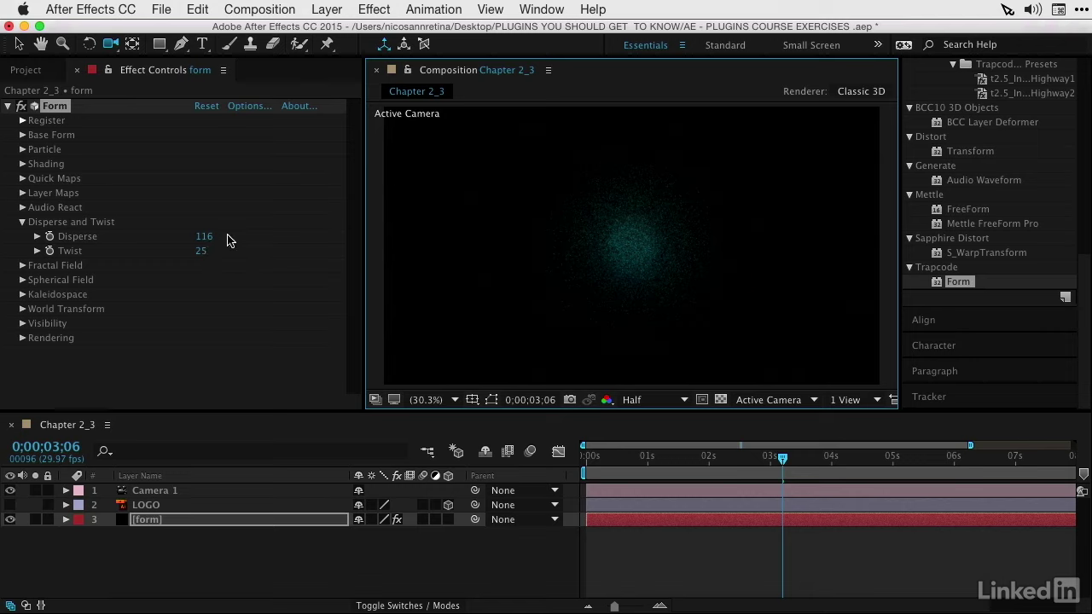
click(205, 238)
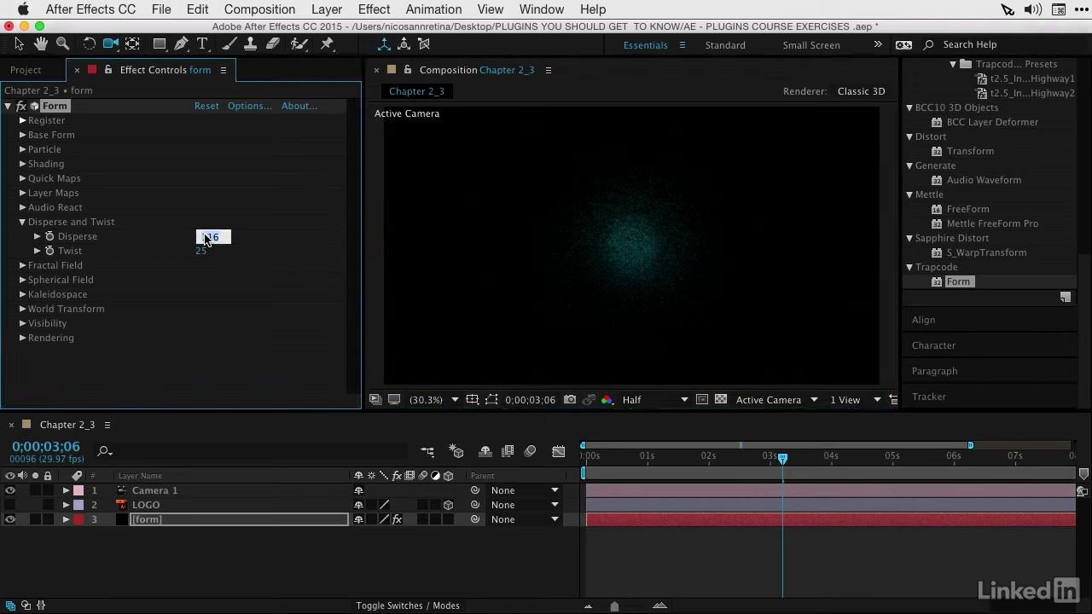
key(Return)
key(super+z)
key(super+z)
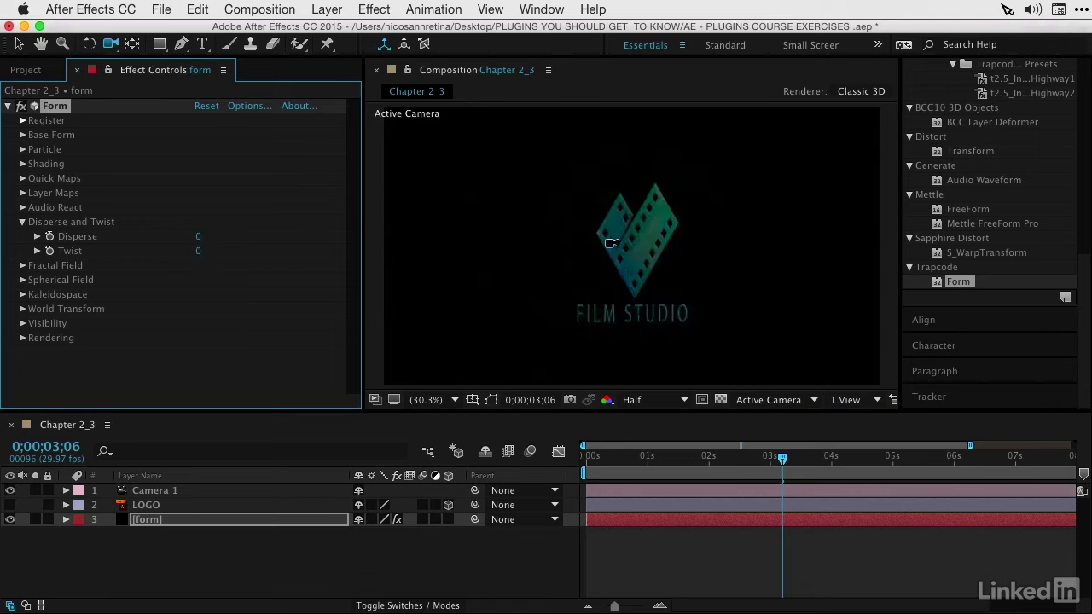
click(23, 223)
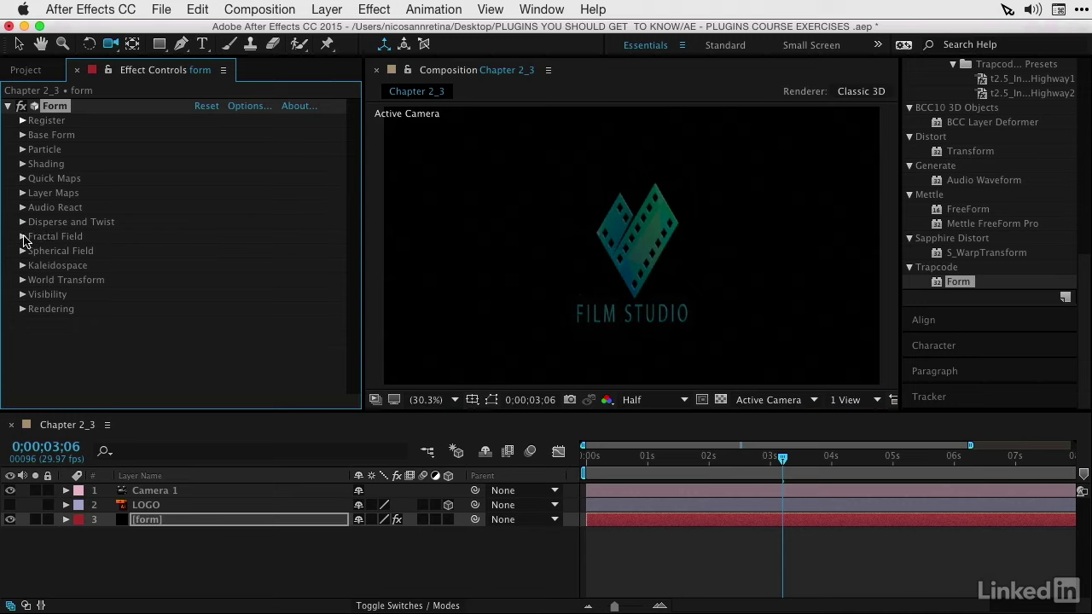
Raise the Fractal Field Displace to about 392 to swirl the logo into smoky wisps.
click(23, 237)
scroll(38, 197, up, 2)
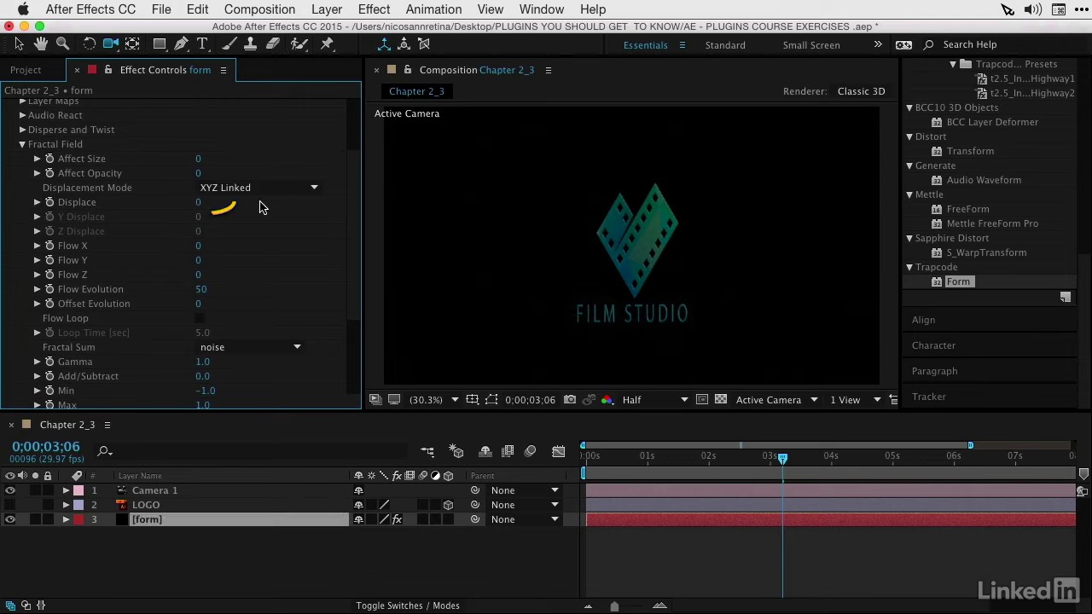
drag(198, 202, 383, 200)
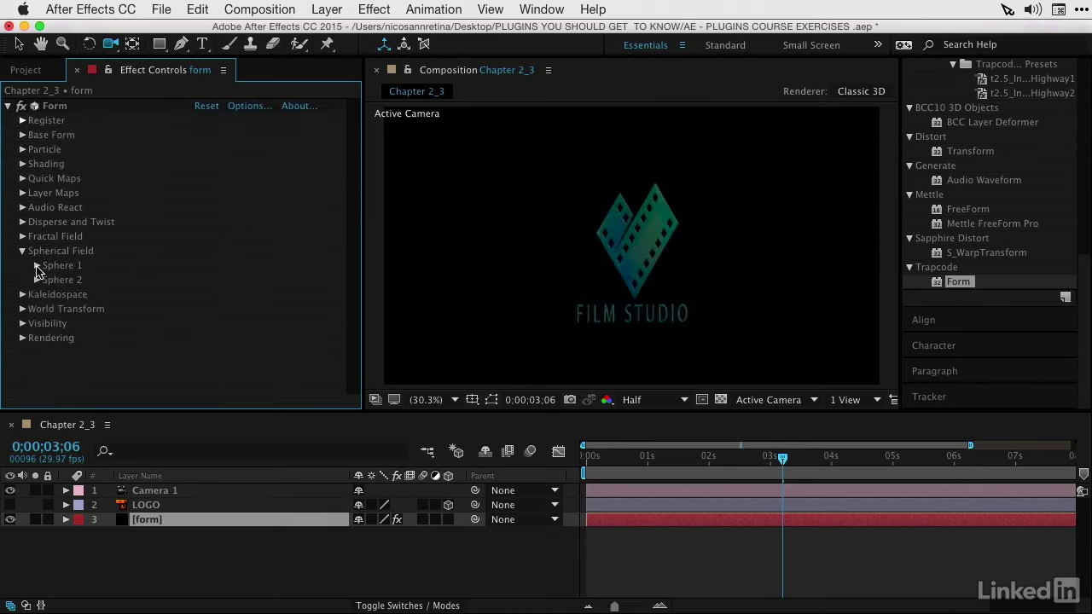
click(37, 267)
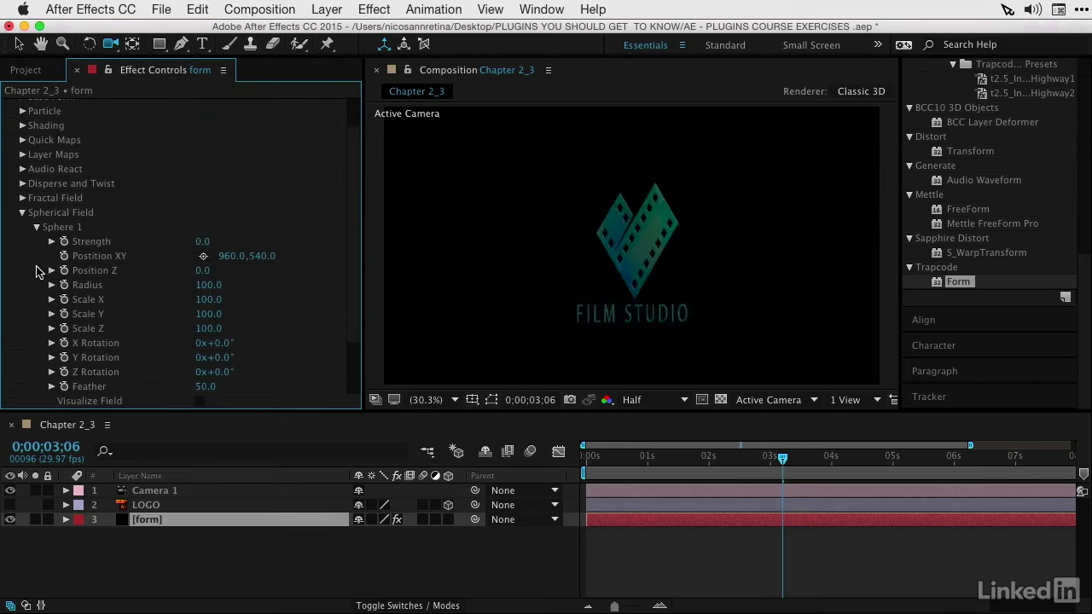
Set Sphere 1 Strength to 65 and enlarge its Radius to 450.
click(202, 243)
drag(203, 244, 249, 243)
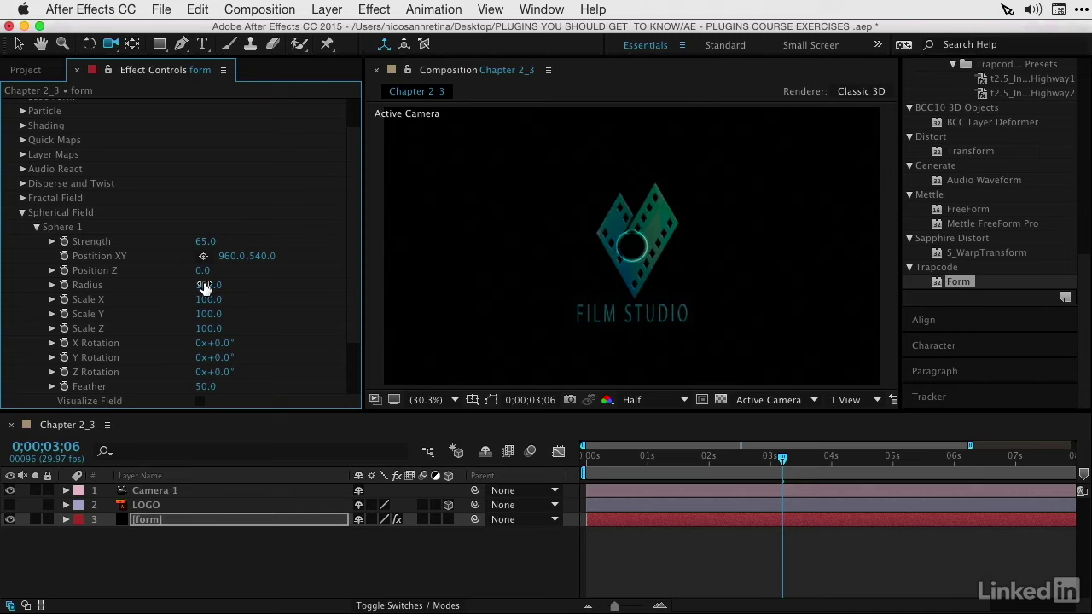
drag(205, 285, 256, 285)
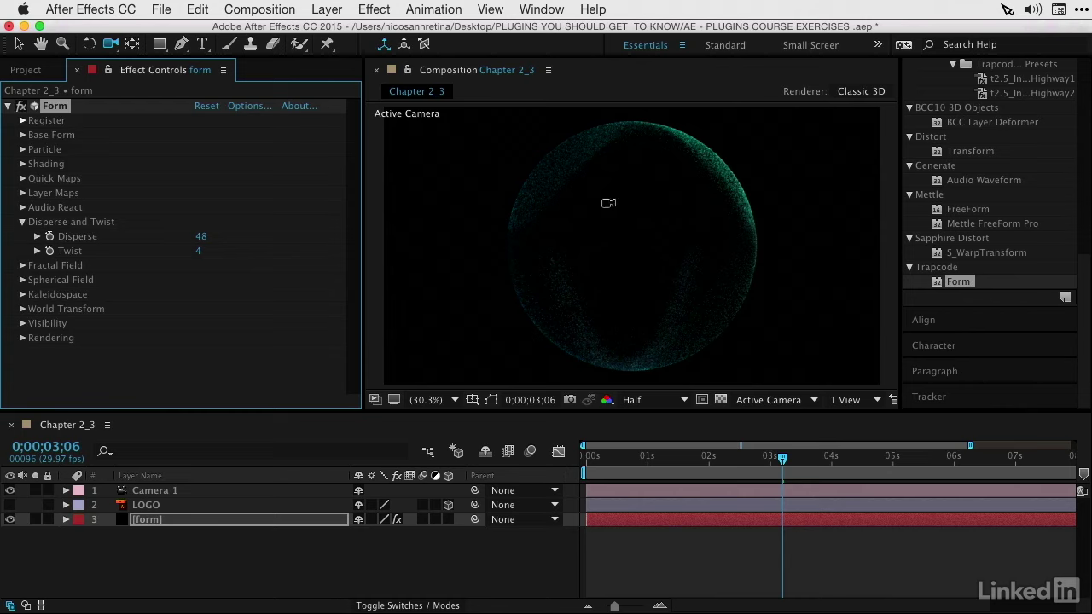
click(151, 507)
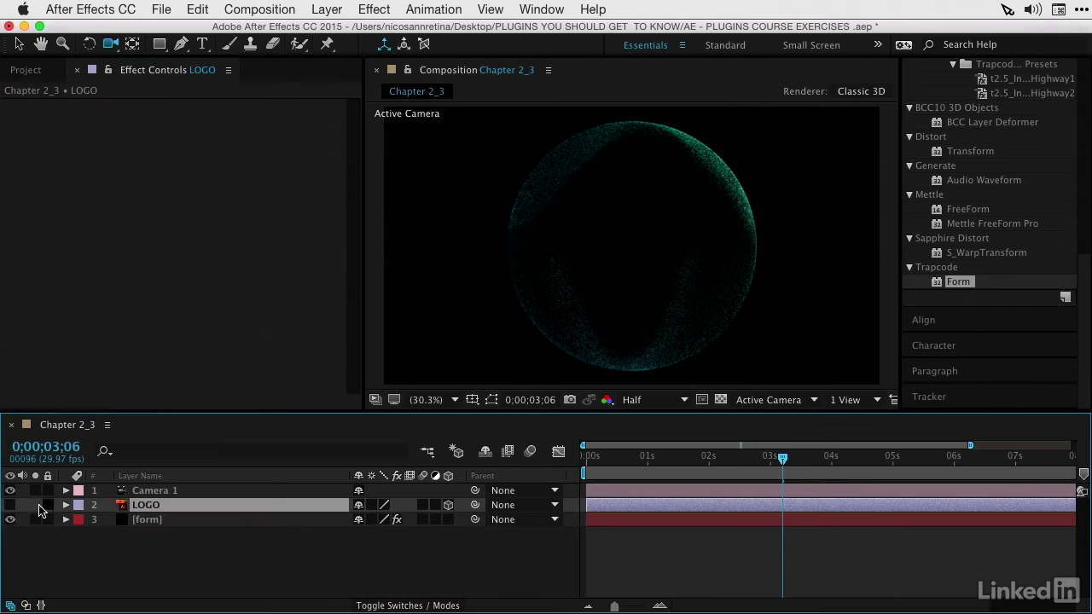
Make the LOGO layer 2D and turn its visibility back on.
click(448, 506)
click(10, 506)
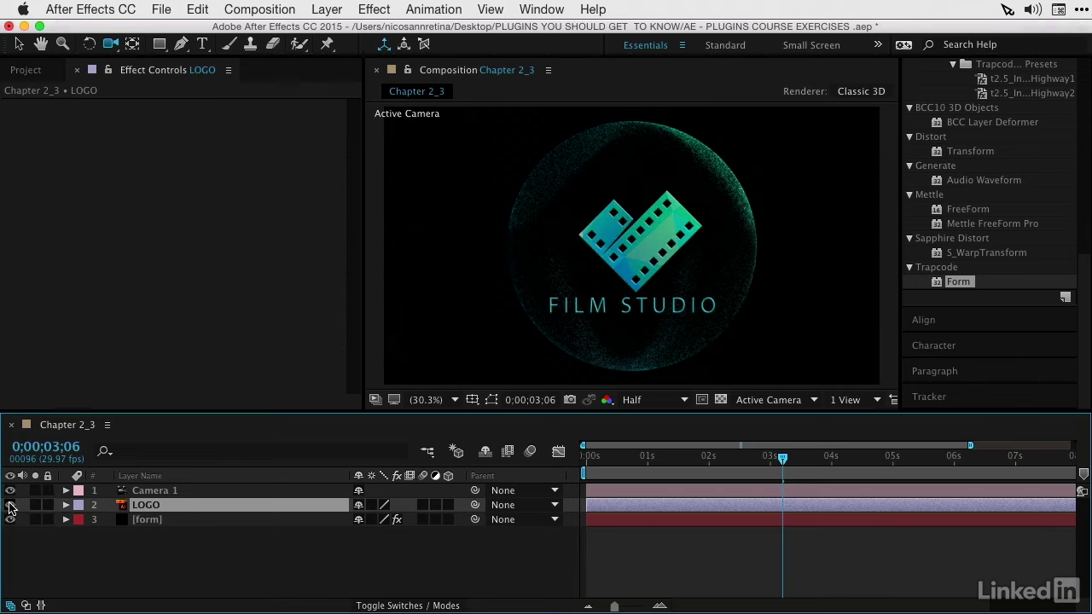